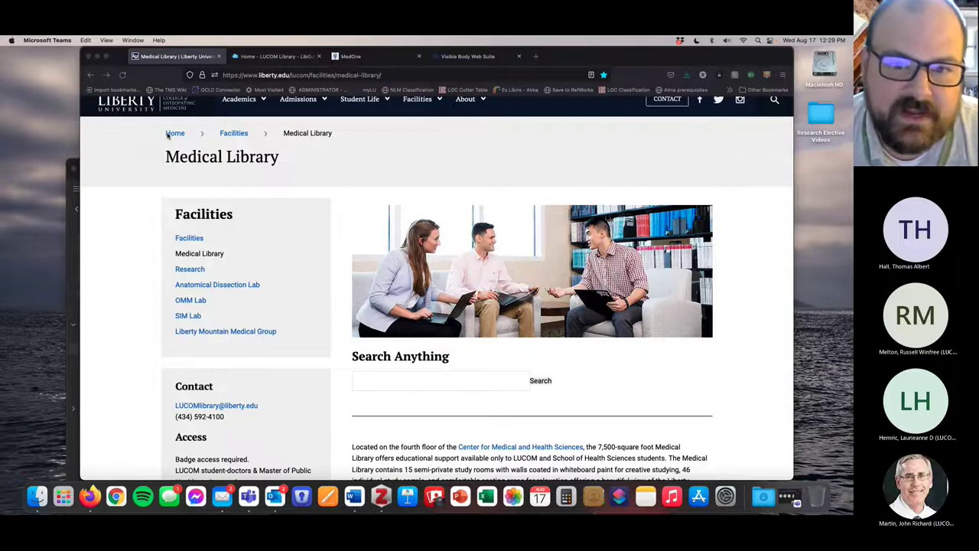
# Scroll the Medical Library page down to its Databases list, then switch to the LUCOM Library home tab.
pyautogui.scroll(2, 247, 208)
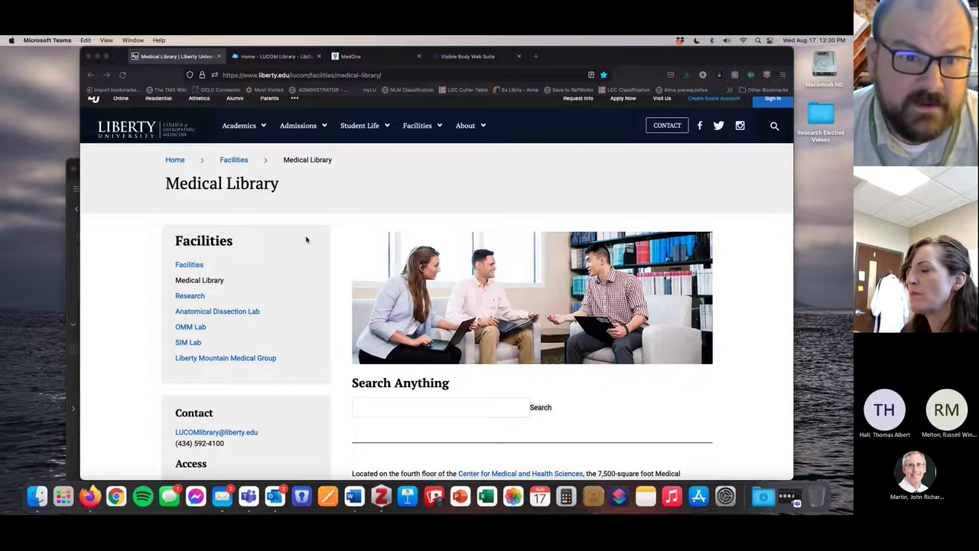
pyautogui.scroll(-1, 329, 217)
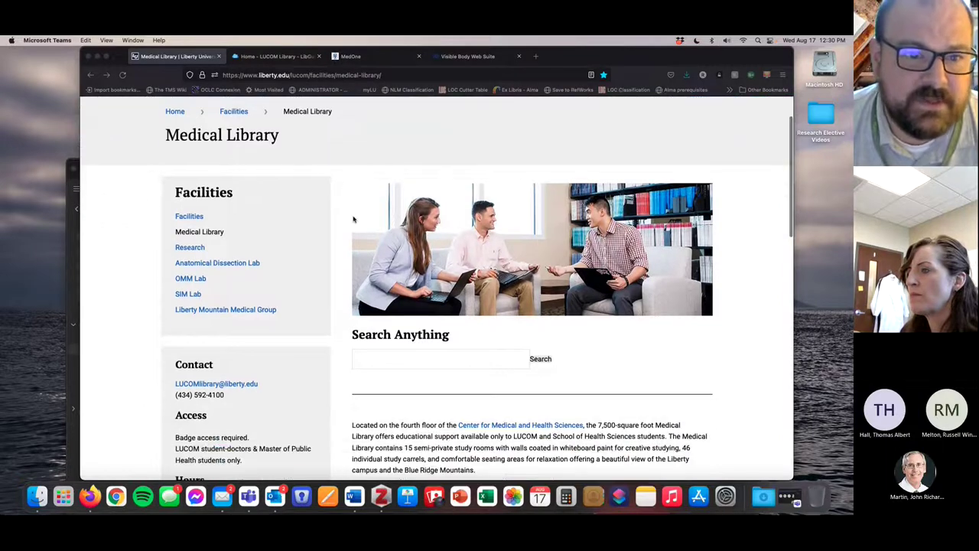
pyautogui.scroll(1, 354, 209)
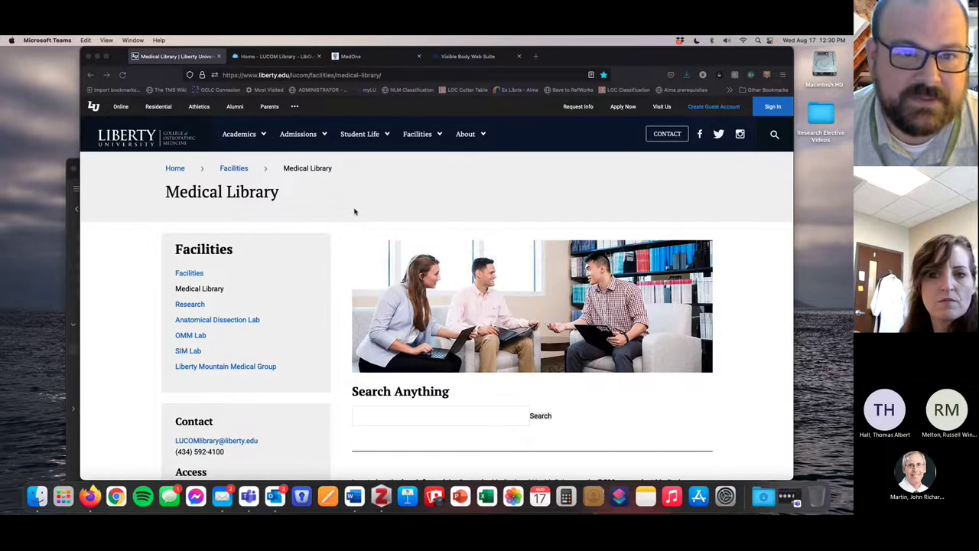
pyautogui.scroll(-10, 362, 206)
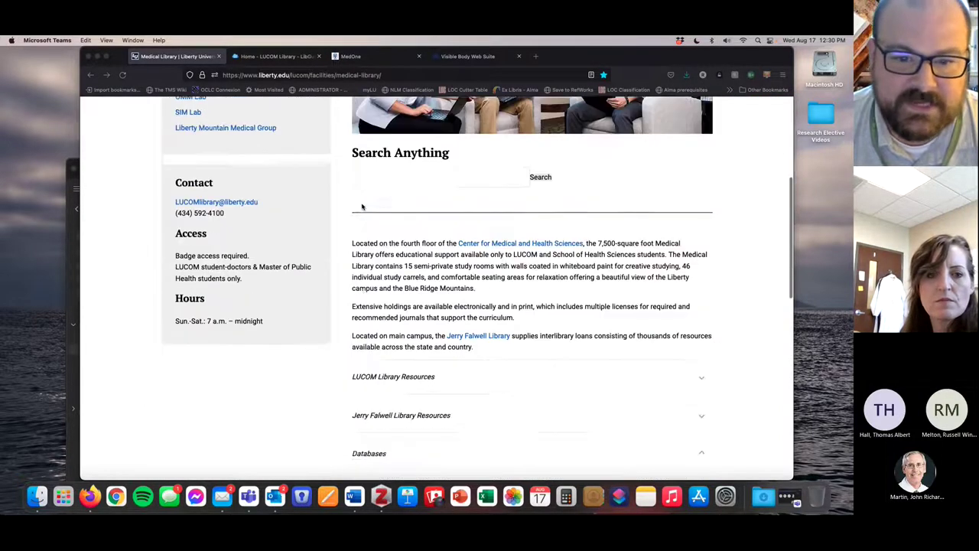
pyautogui.scroll(-1, 390, 276)
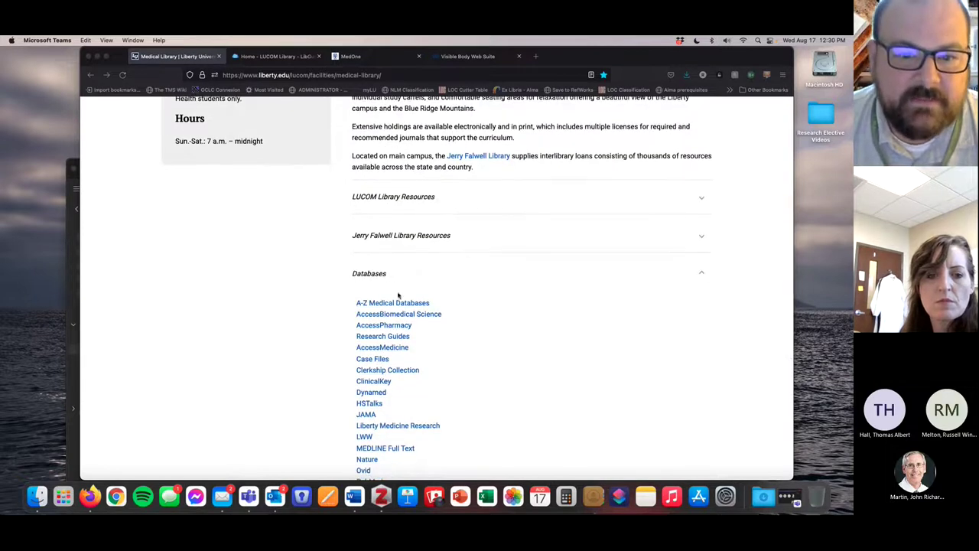
pyautogui.scroll(-1, 398, 295)
pyautogui.scroll(-1, 399, 296)
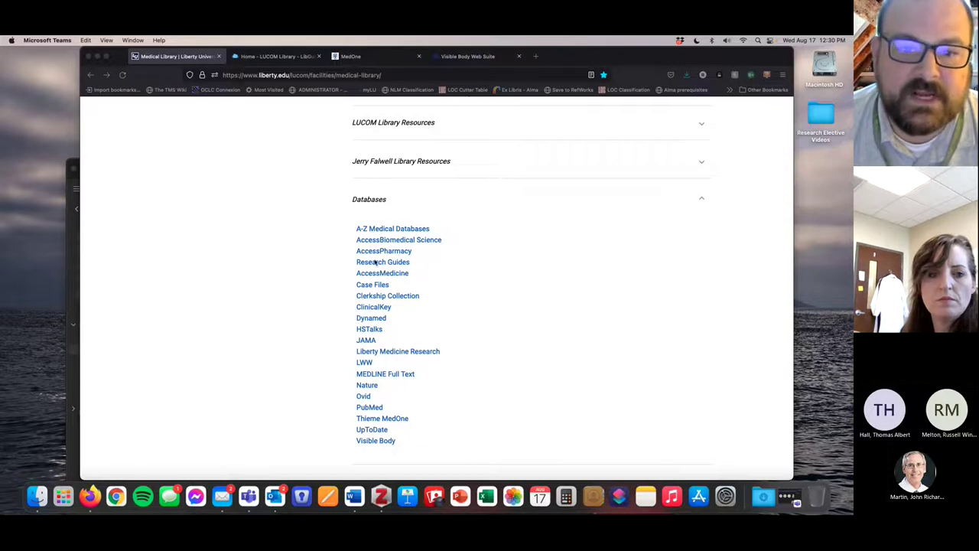
pyautogui.click(269, 57)
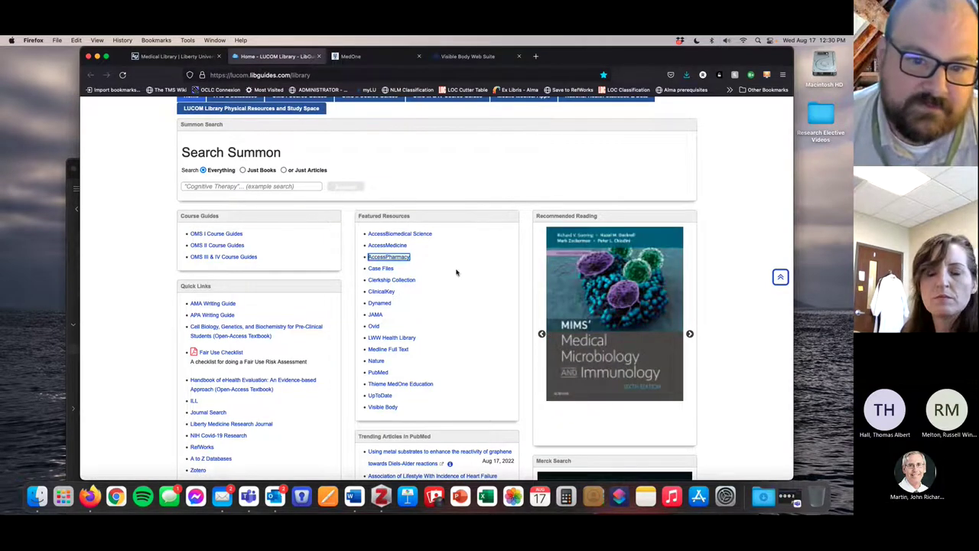
# Open the LUCOM A to Z Databases list, then switch to the Thieme MedOne Education site.
pyautogui.moveTo(388, 386)
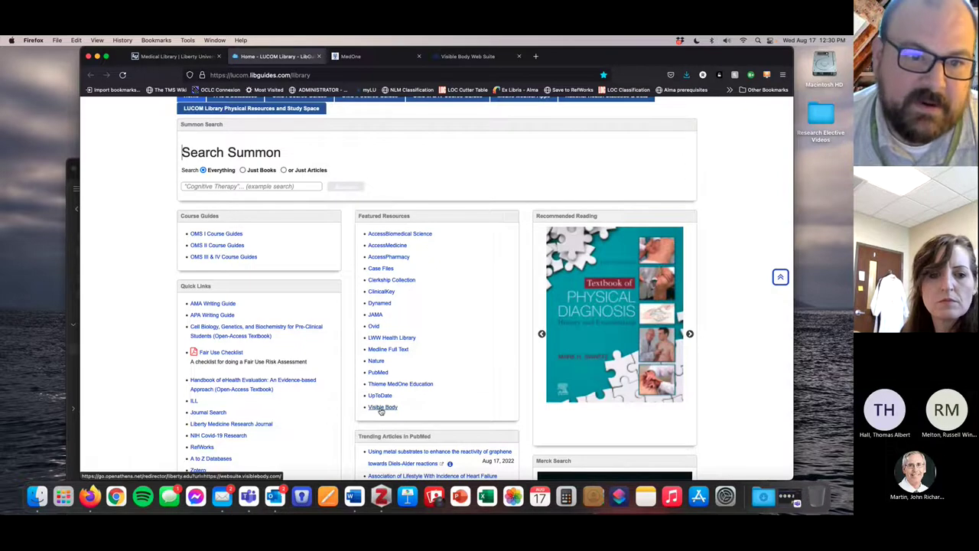
pyautogui.scroll(2, 321, 173)
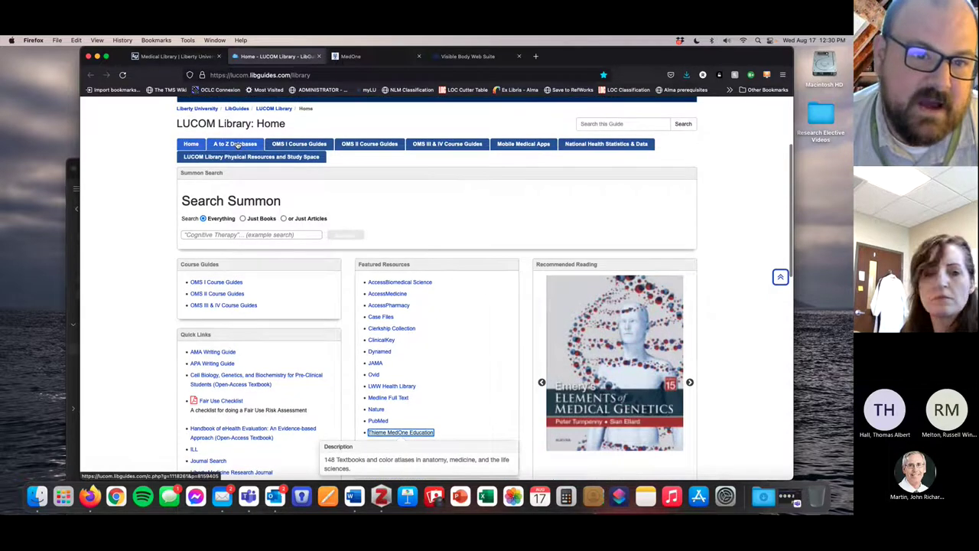
pyautogui.click(238, 144)
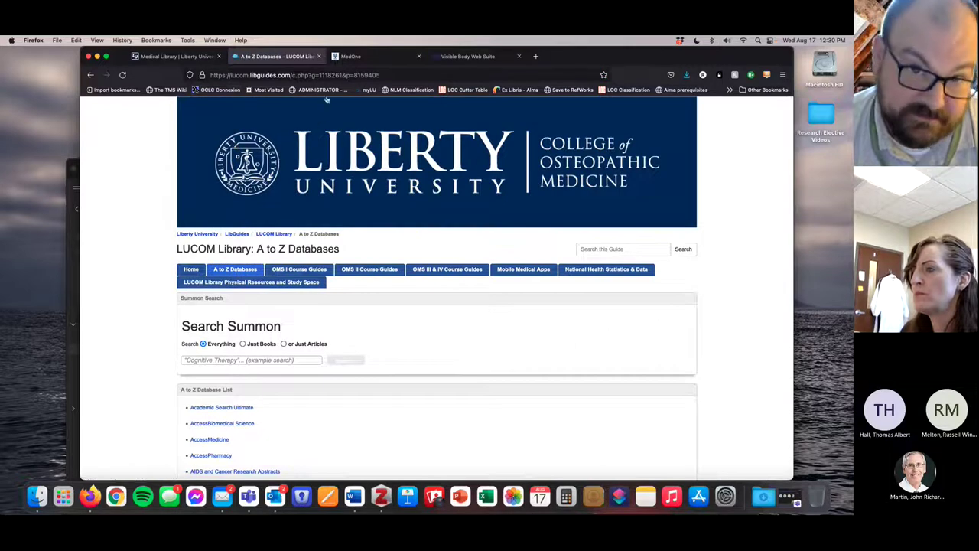
pyautogui.click(365, 58)
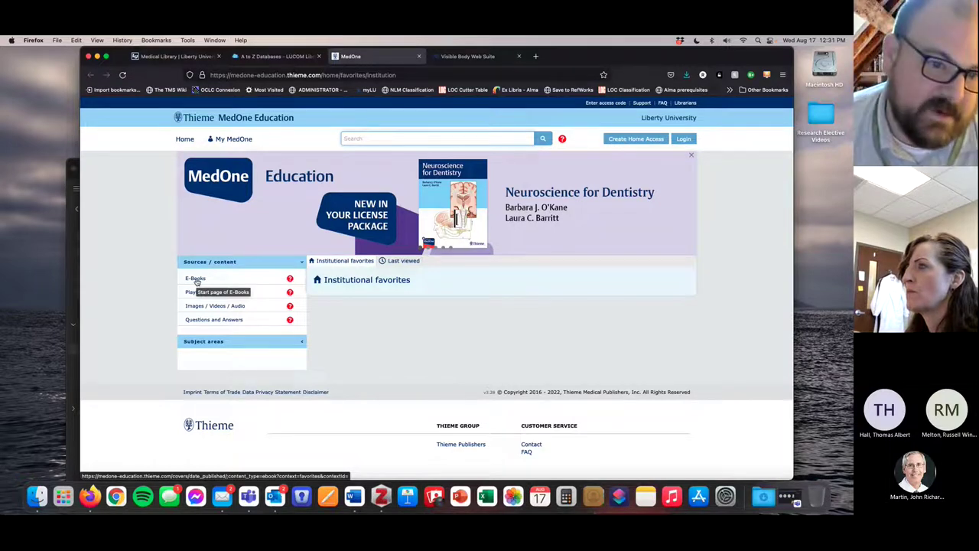
# Scroll the MedOne home page's Institutional favorites and open the E-Books source.
pyautogui.scroll(-1, 196, 282)
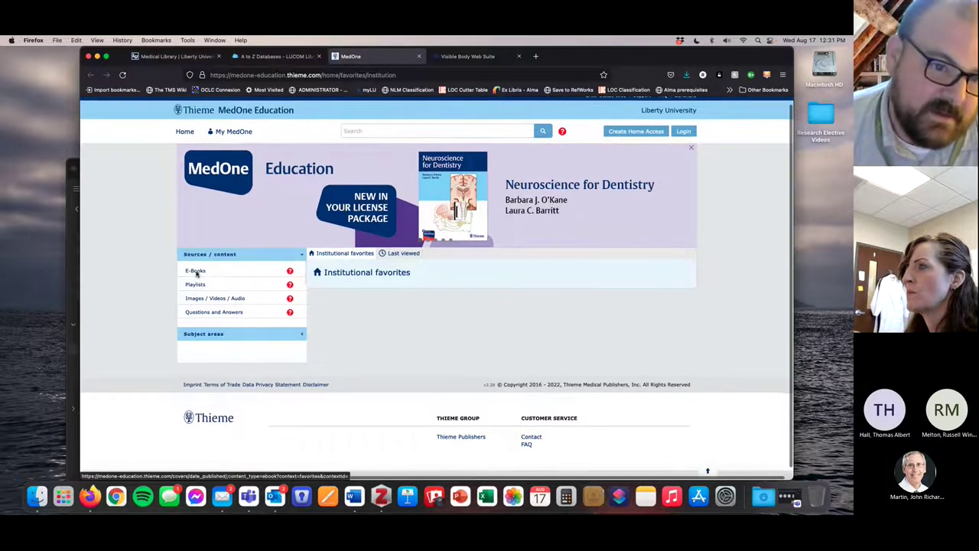
pyautogui.click(196, 272)
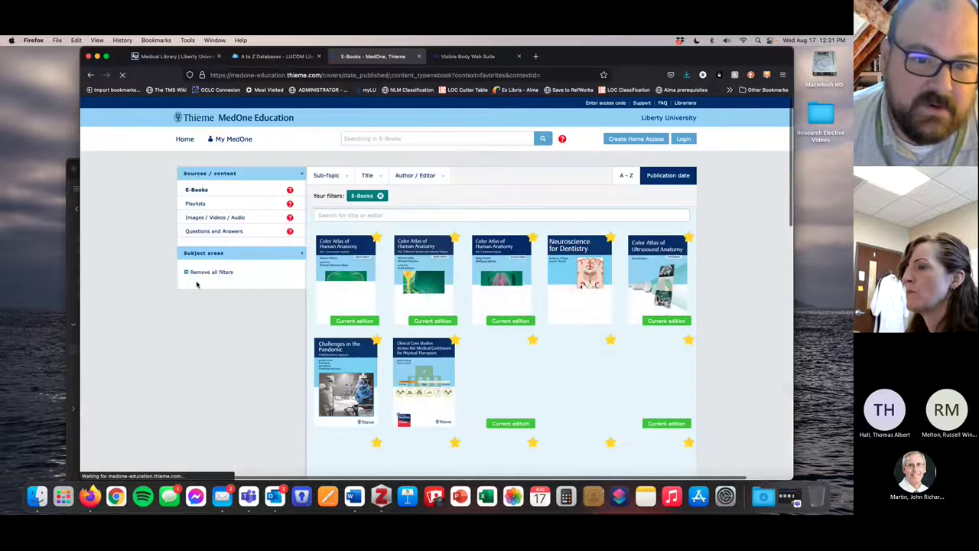
# Browse the first rows of E-Book covers, reading their pop-up descriptions.
pyautogui.scroll(-3, 428, 290)
pyautogui.moveTo(450, 296)
pyautogui.scroll(-5, 450, 295)
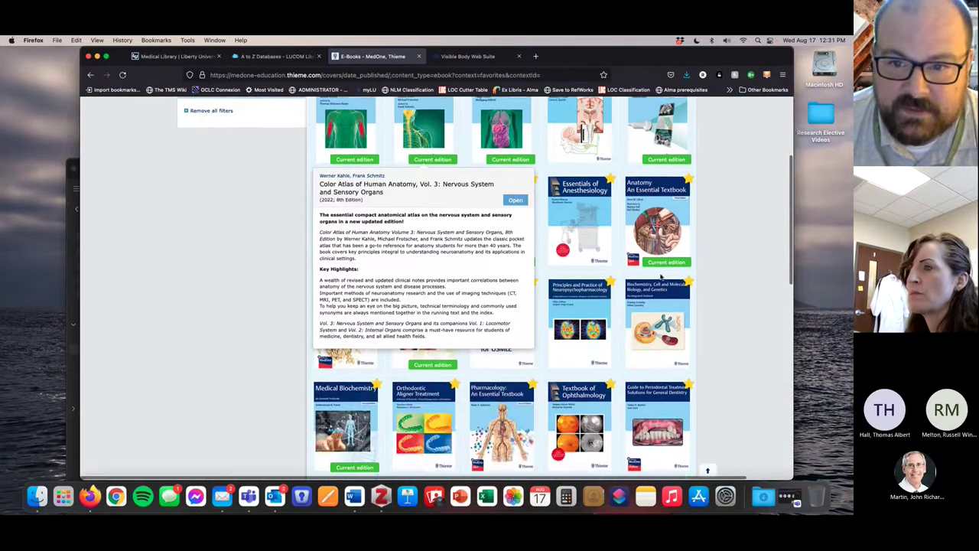
pyautogui.scroll(8, 680, 274)
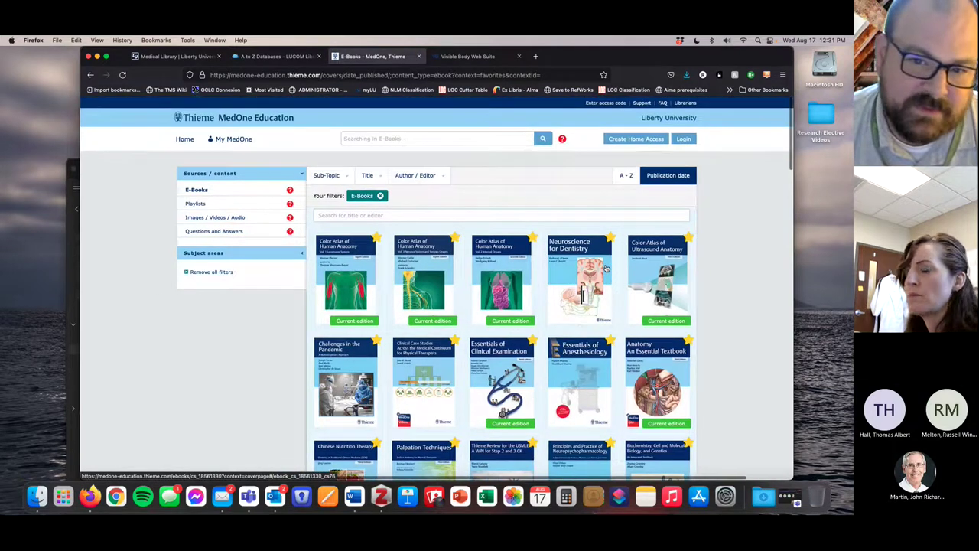
pyautogui.moveTo(606, 270)
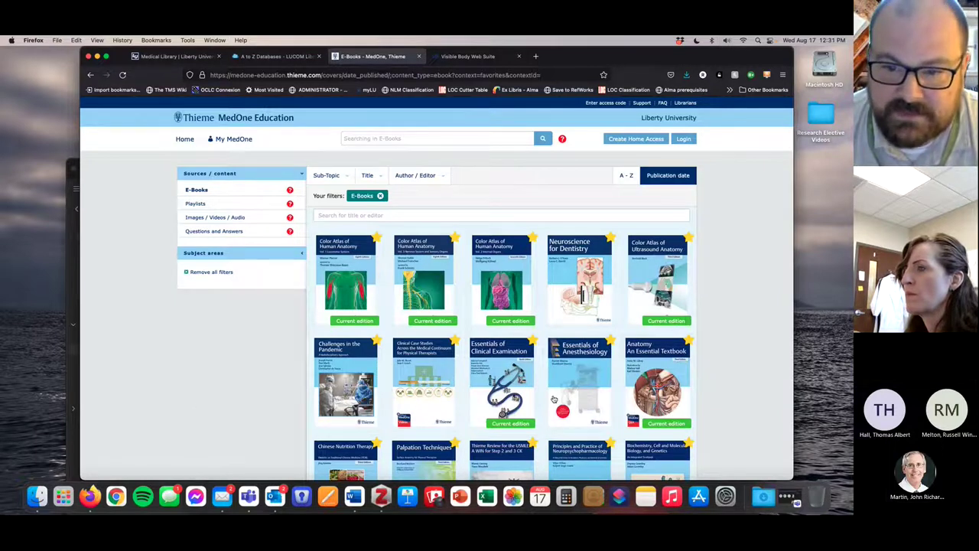
pyautogui.moveTo(579, 369)
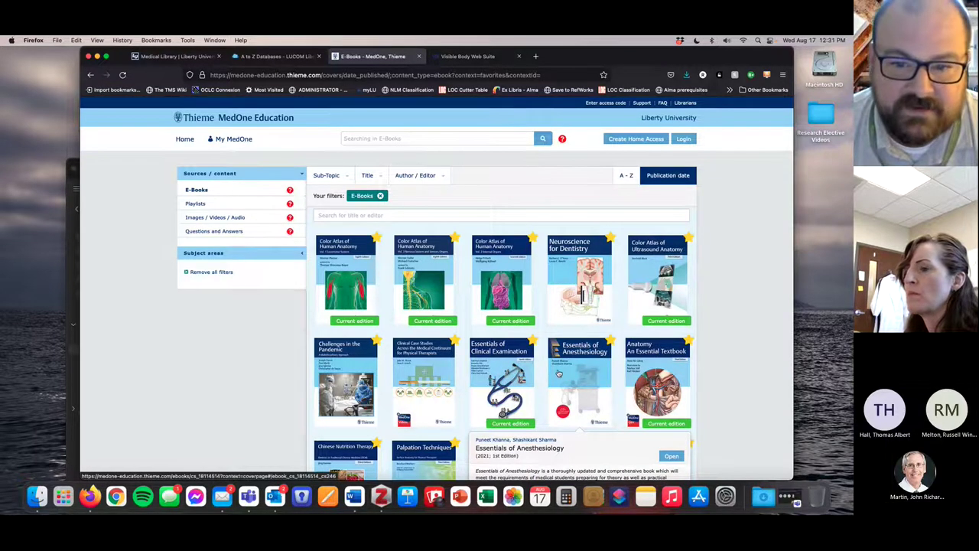
# Scroll further down the E-Books grid past Atlas of Anatomy, Histology and Neurological Diseases.
pyautogui.scroll(-1, 563, 372)
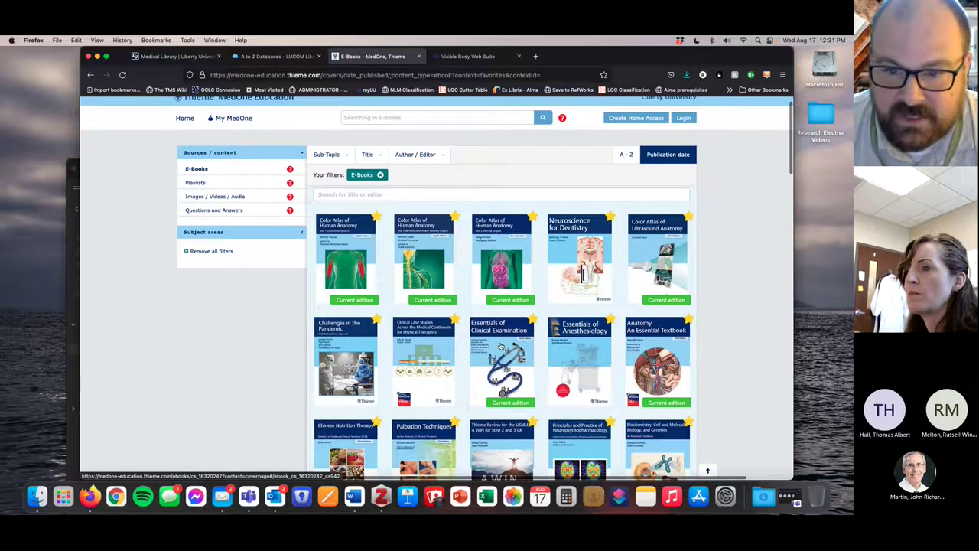
pyautogui.moveTo(501, 346)
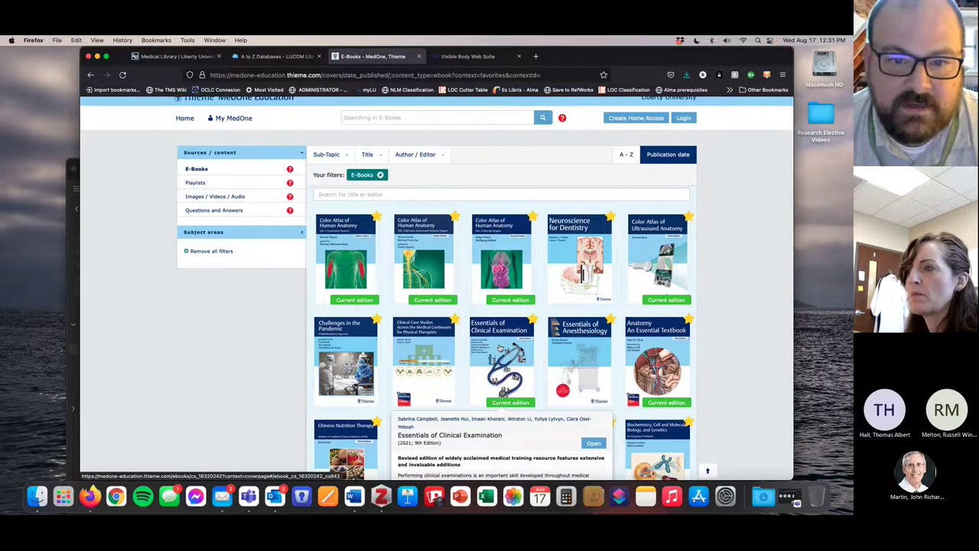
pyautogui.scroll(-1, 427, 245)
pyautogui.moveTo(420, 260)
pyautogui.scroll(-3, 420, 260)
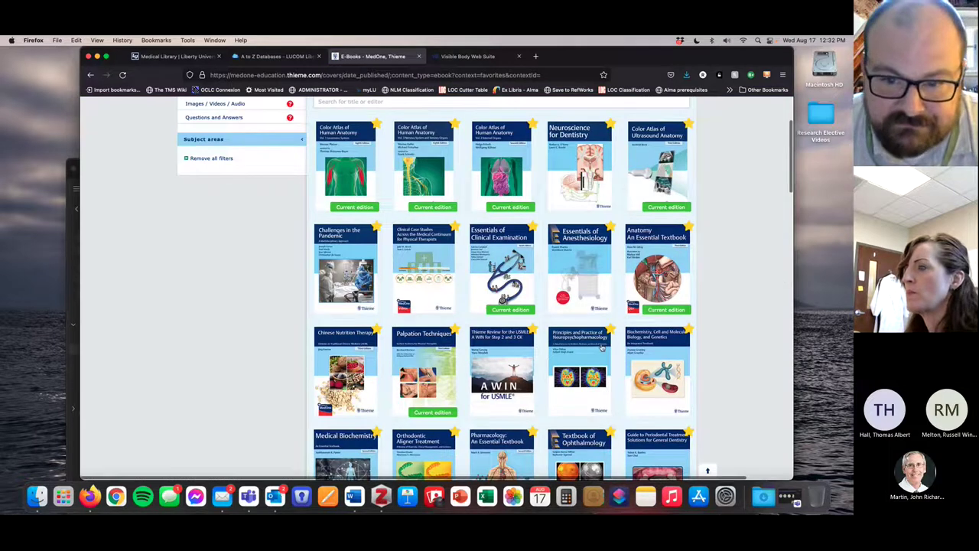
pyautogui.scroll(-1, 560, 352)
pyautogui.scroll(-6, 504, 344)
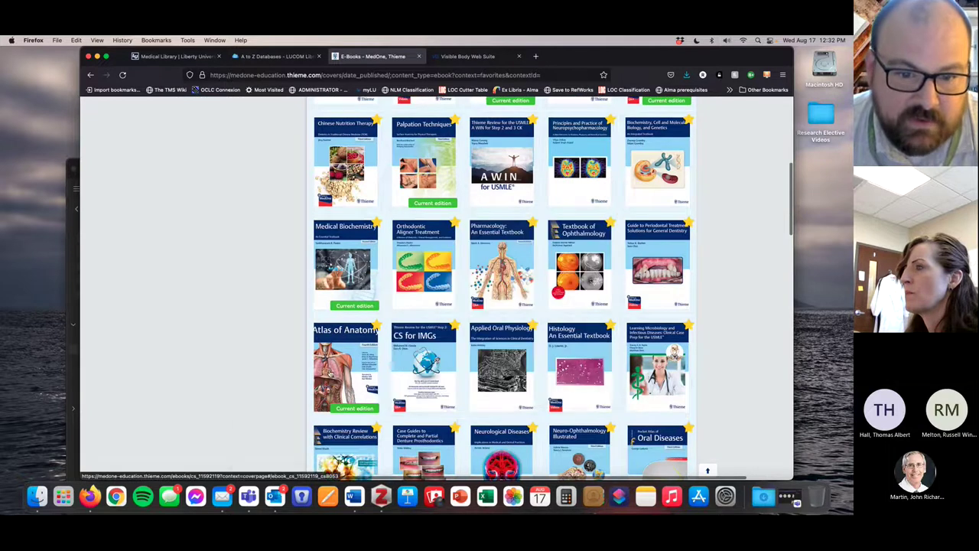
pyautogui.moveTo(340, 375)
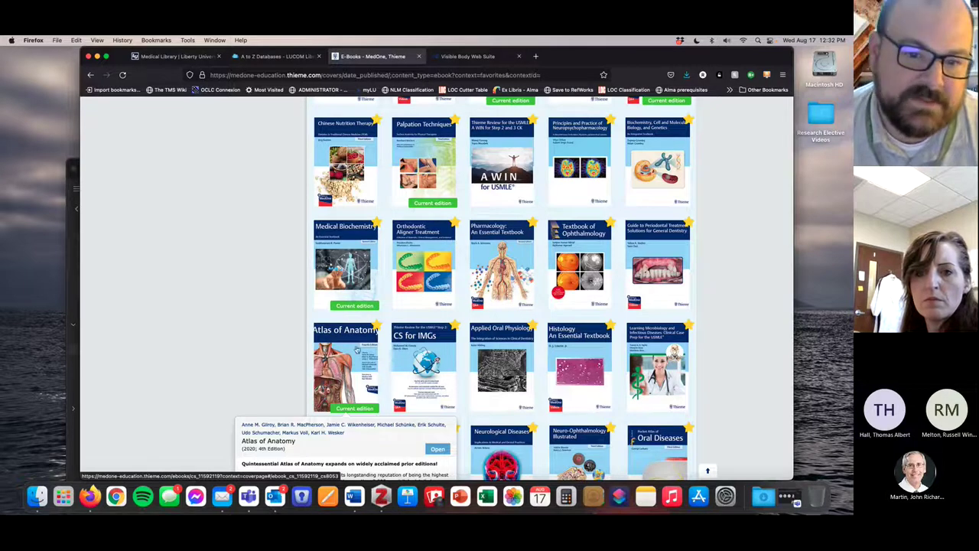
# Back on A to Z Databases, open OMS I Course Guides for Integument and Musculoskeletal Systems.
pyautogui.click(274, 55)
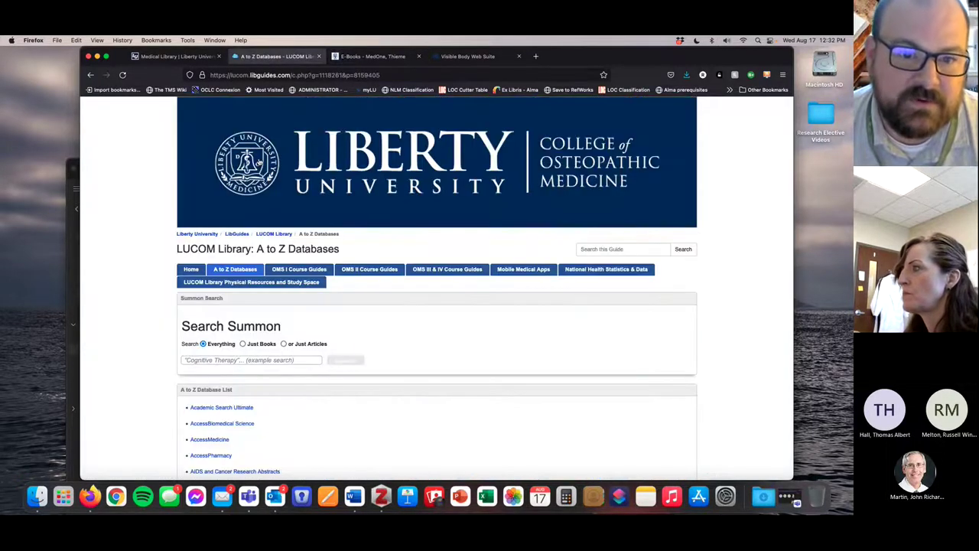
pyautogui.click(306, 270)
pyautogui.scroll(-2, 299, 363)
pyautogui.scroll(-1, 298, 363)
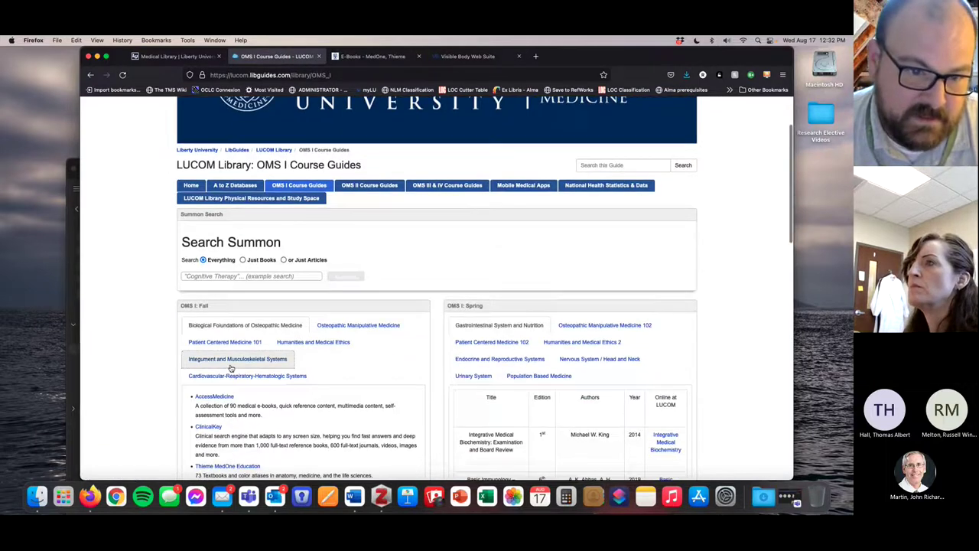
pyautogui.click(242, 359)
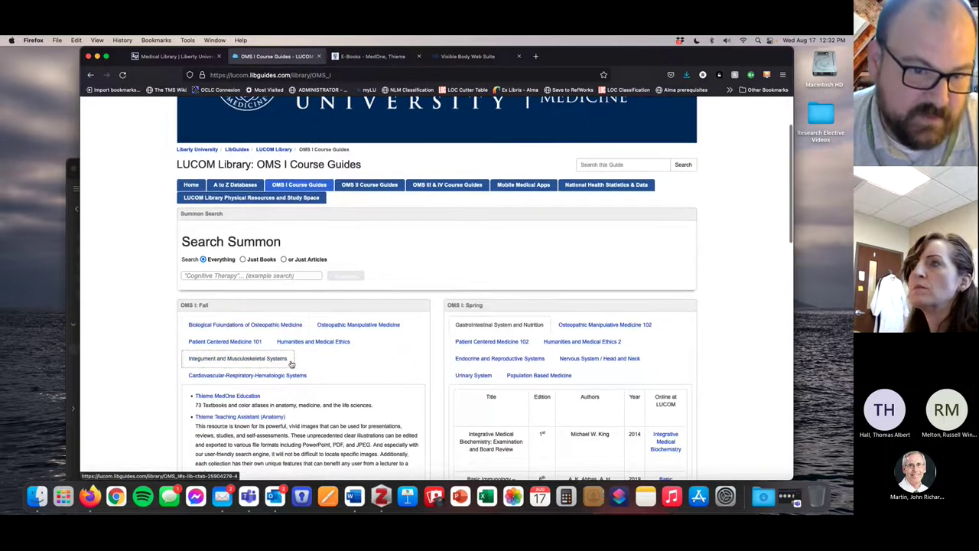
# Scroll the required texts table and follow the Atlas of Anatomy online link.
pyautogui.scroll(-10, 243, 364)
pyautogui.scroll(1, 310, 163)
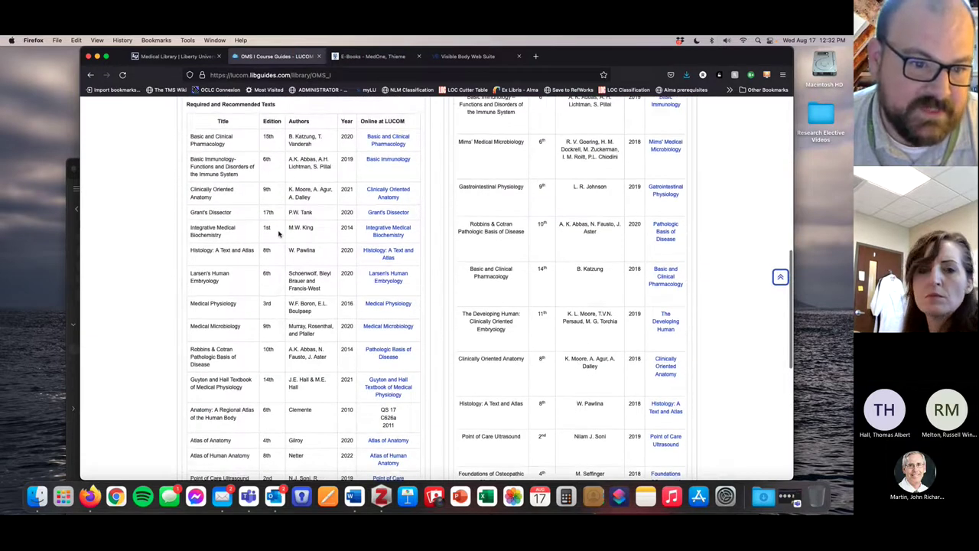
pyautogui.scroll(-1, 283, 272)
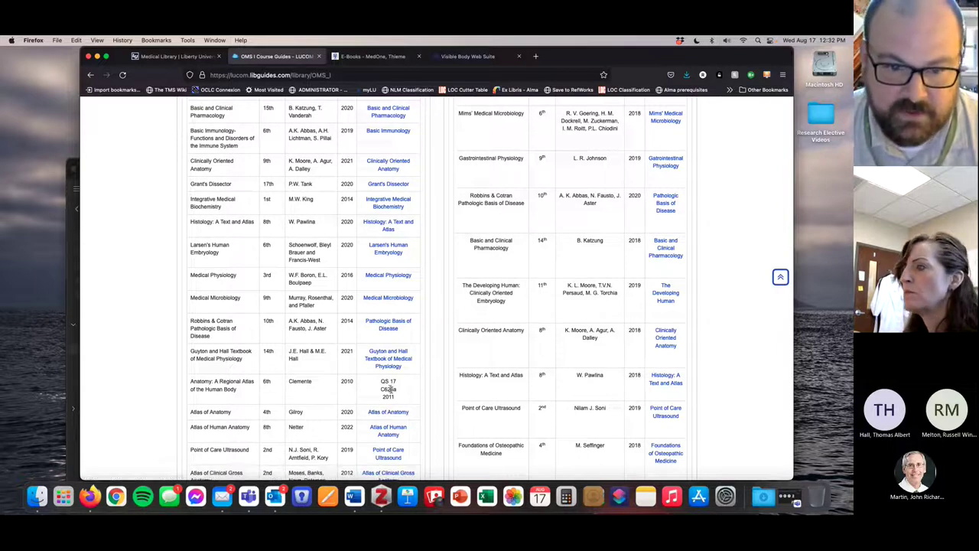
pyautogui.click(384, 413)
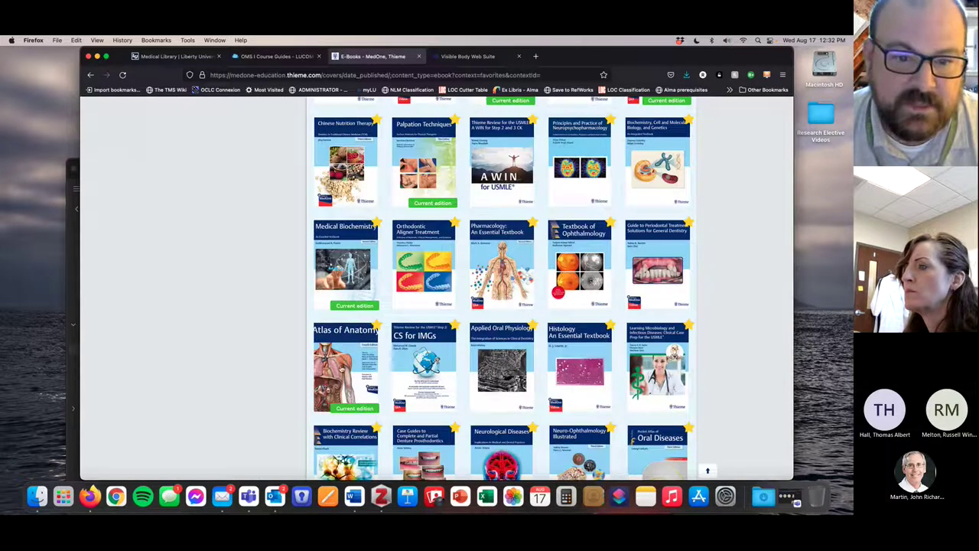
# Open the Atlas of Anatomy e-book, expand the Back chapter, and enter '2 Bones, Ligaments & Joints'.
pyautogui.click(342, 369)
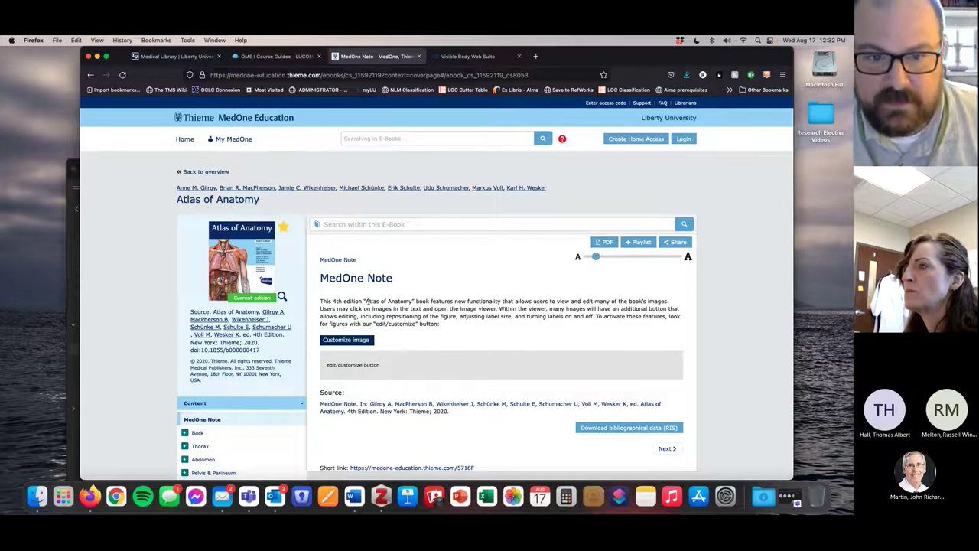
pyautogui.scroll(-1, 436, 314)
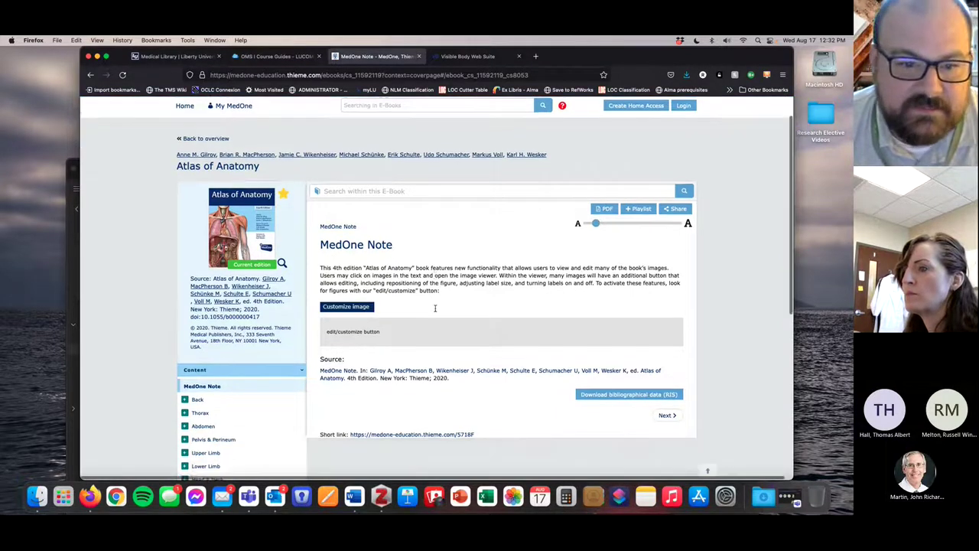
pyautogui.scroll(-1, 253, 366)
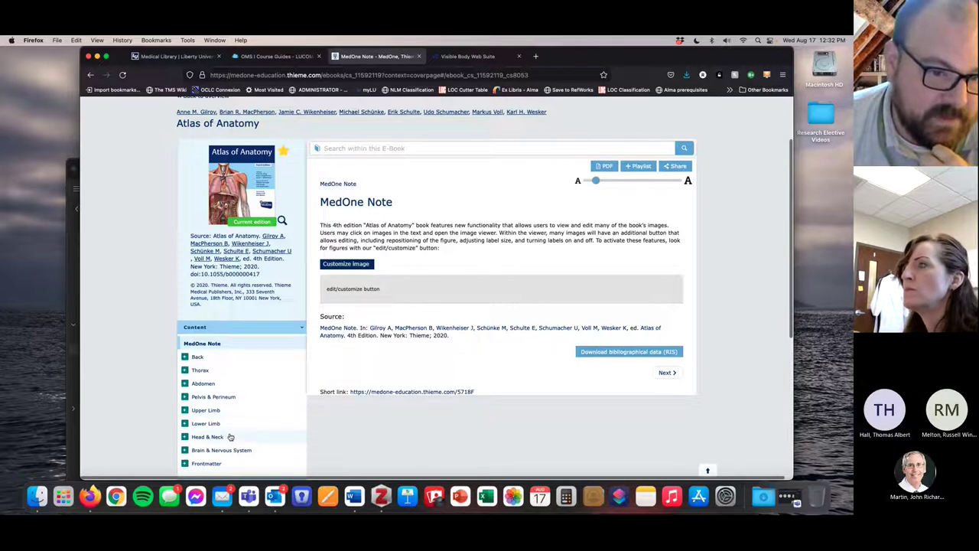
pyautogui.click(184, 358)
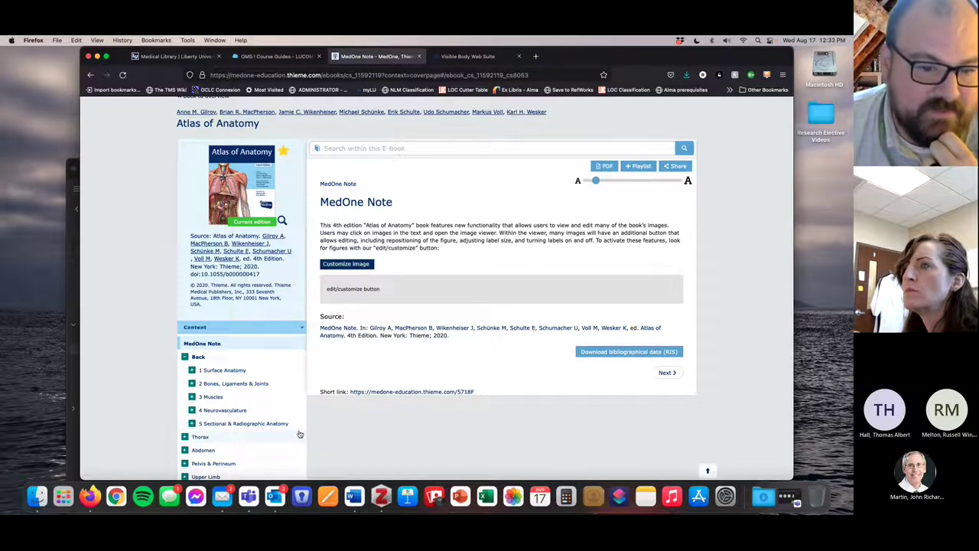
pyautogui.click(218, 386)
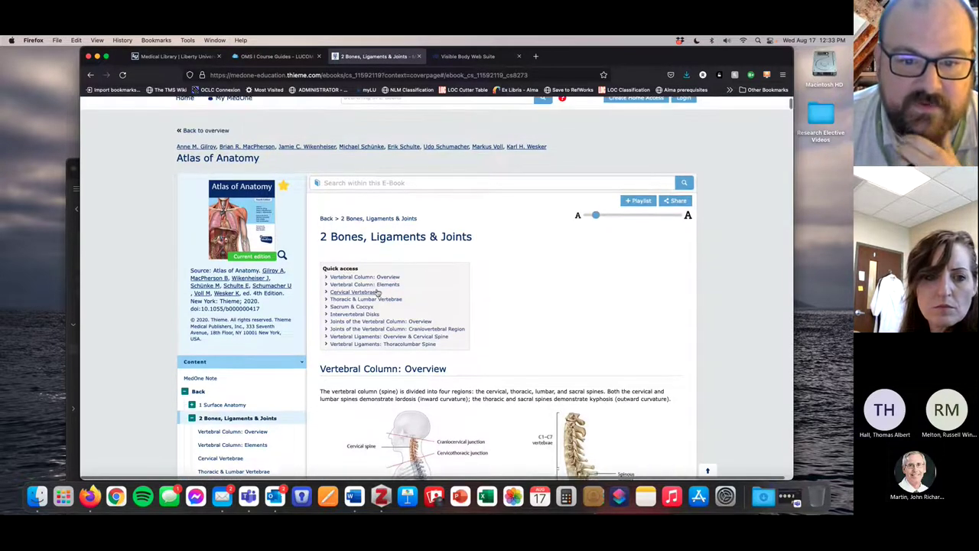
# Find Vertebral Column: Overview and open the Fig. 2.1 spine image in the media viewer.
pyautogui.scroll(-3, 383, 306)
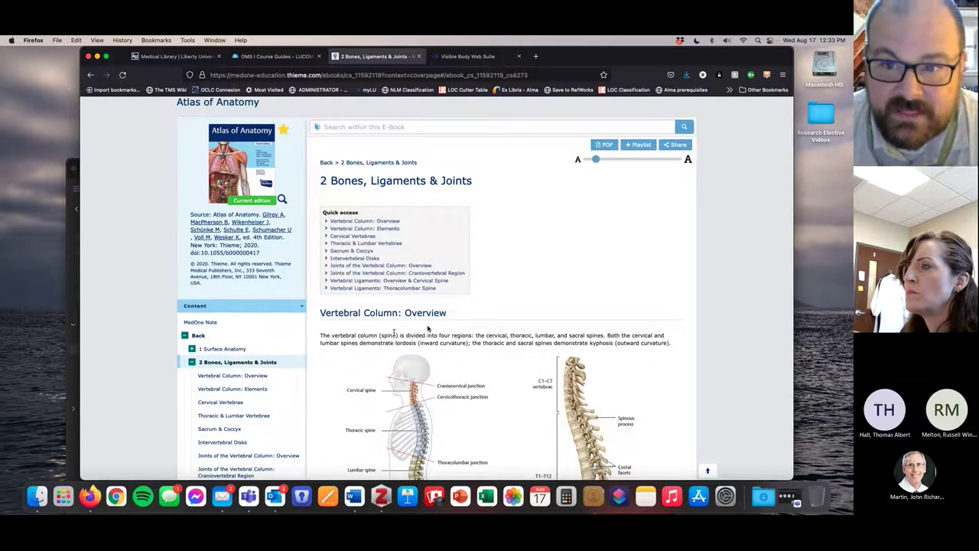
pyautogui.scroll(1, 579, 185)
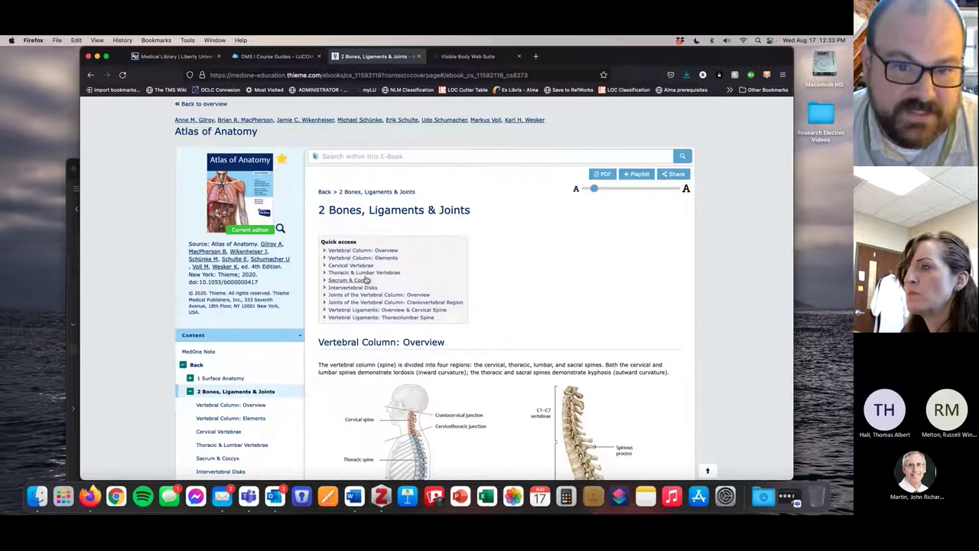
pyautogui.scroll(-5, 422, 284)
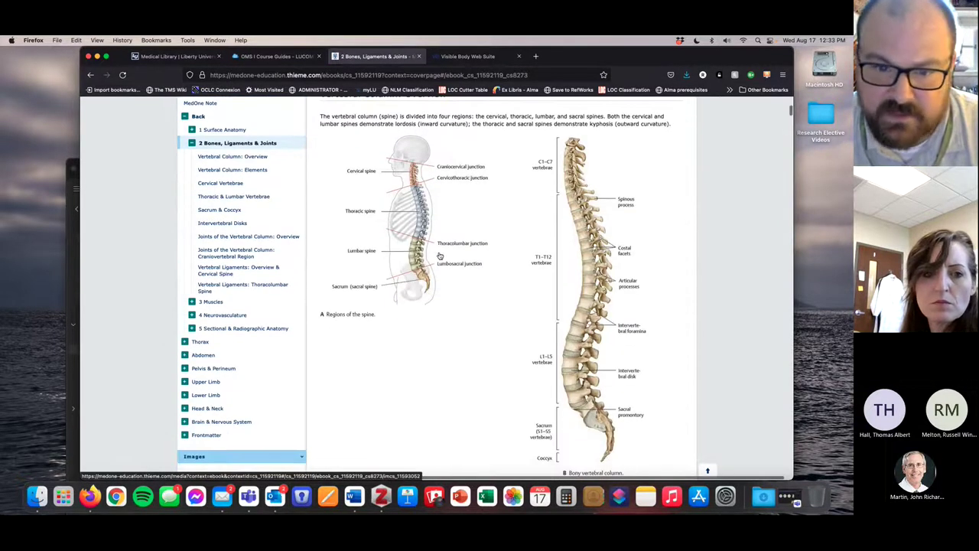
pyautogui.scroll(1, 438, 255)
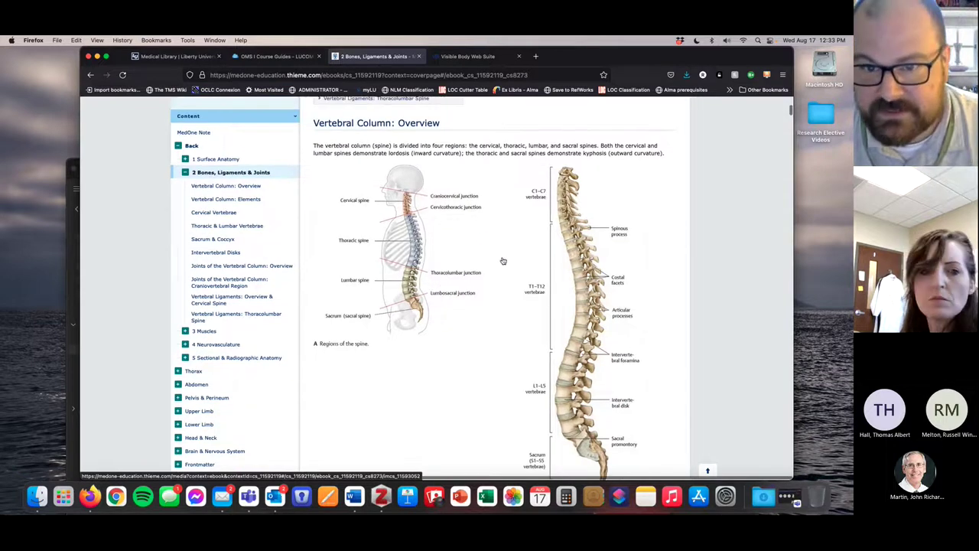
pyautogui.scroll(-2, 505, 263)
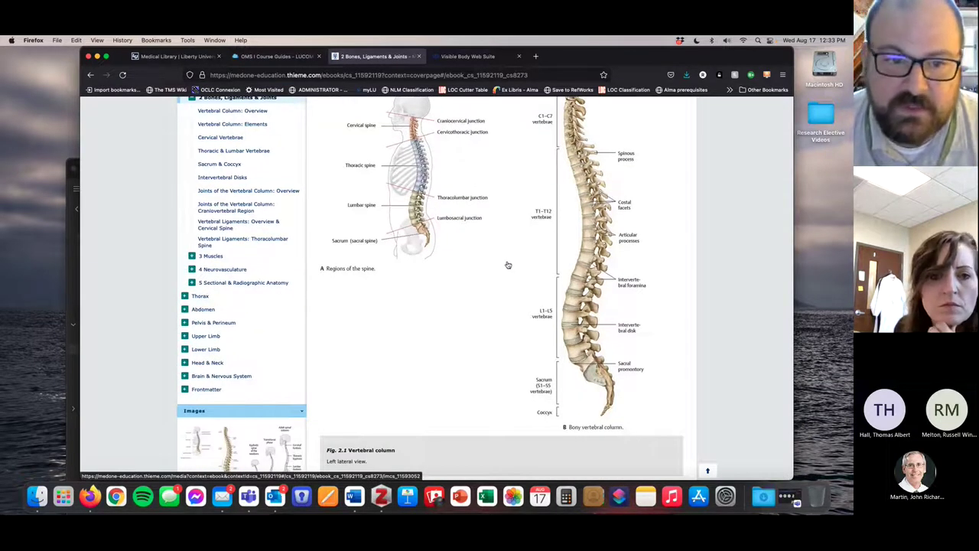
pyautogui.scroll(1, 508, 265)
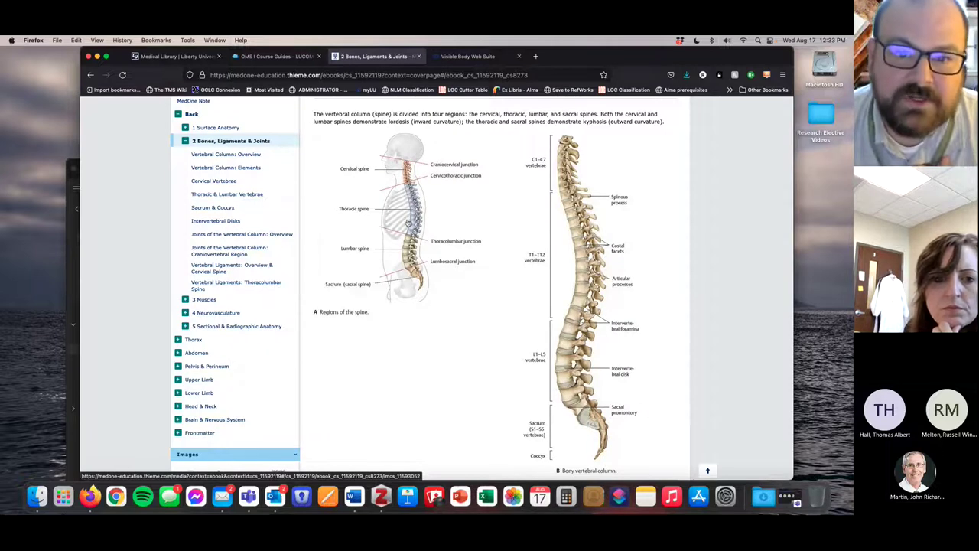
pyautogui.click(409, 223)
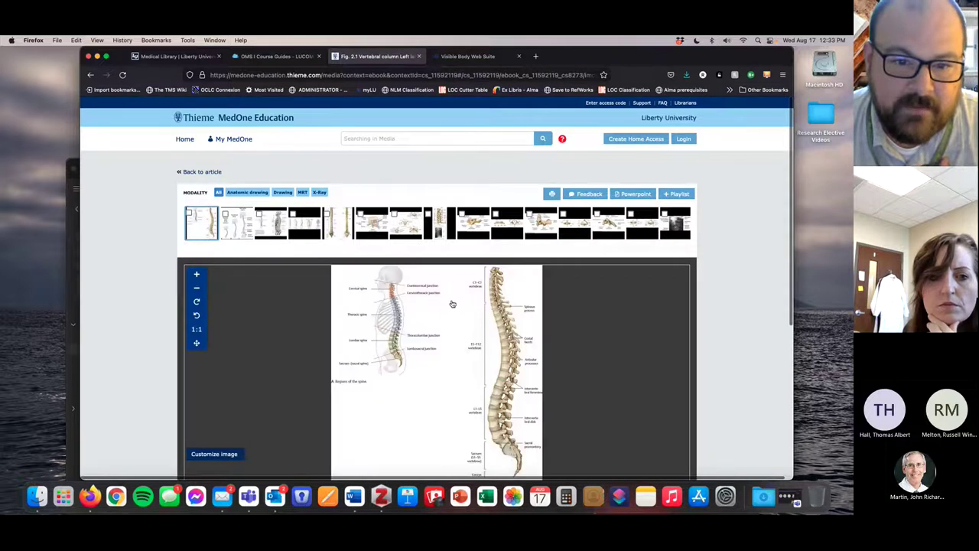
# Load Fig. 2.1 Vertebral column into the Image Editor and turn its labels on.
pyautogui.scroll(-1, 450, 302)
pyautogui.scroll(2, 414, 304)
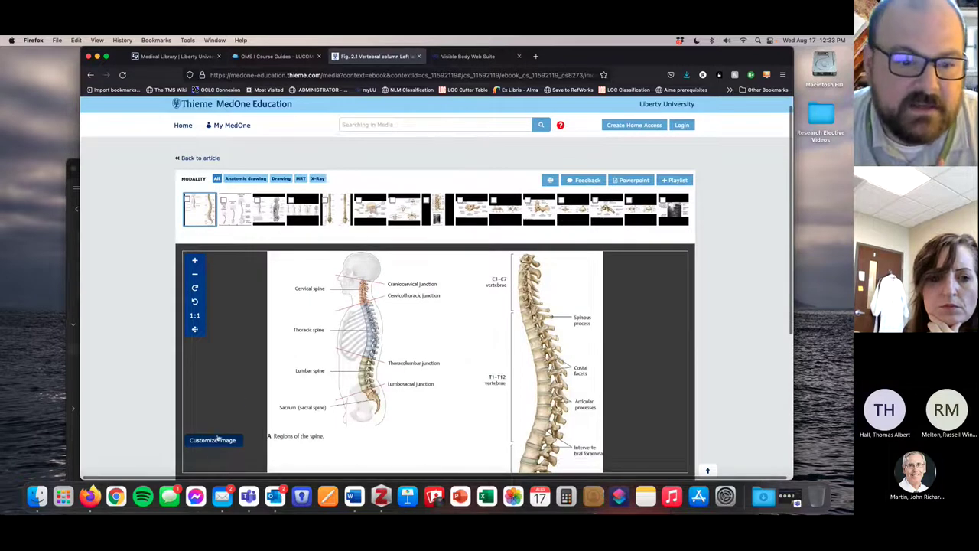
pyautogui.click(217, 440)
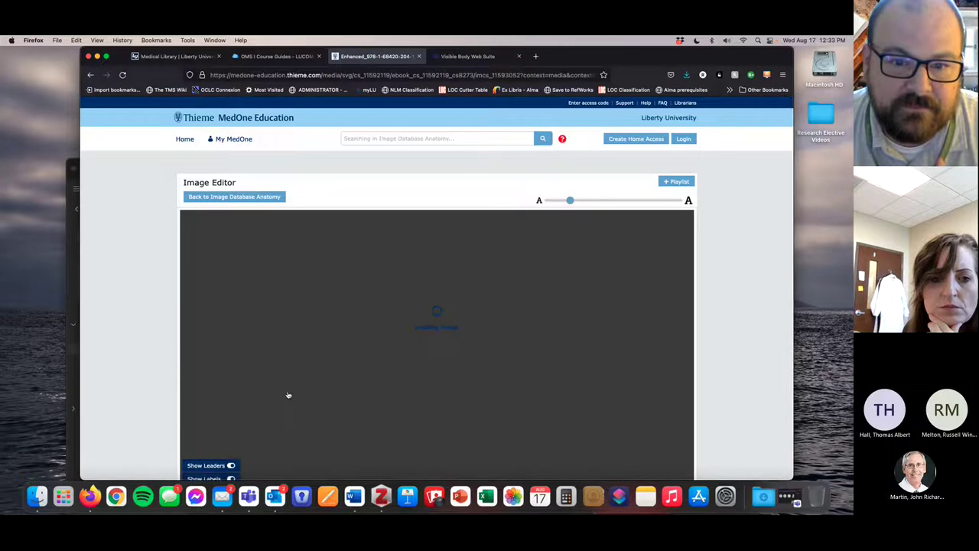
pyautogui.scroll(-2, 323, 381)
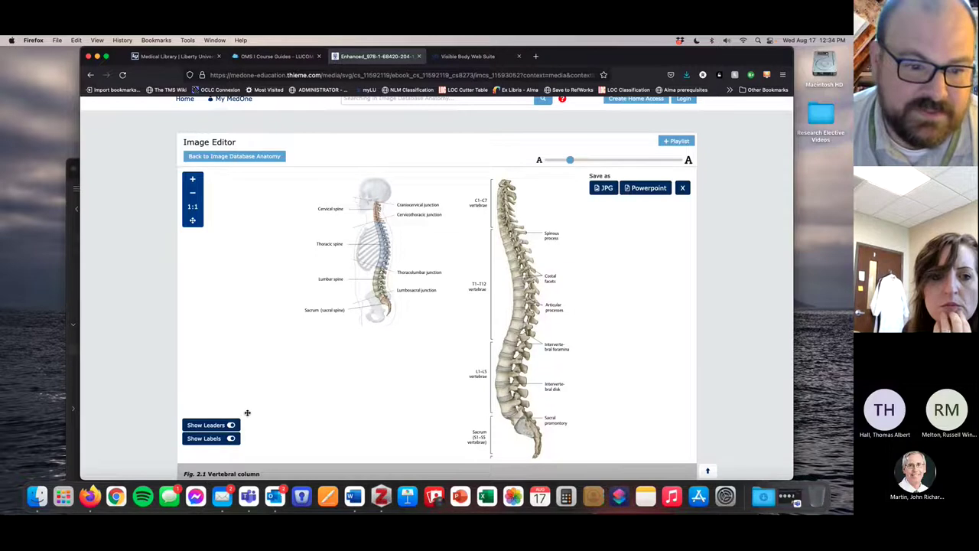
pyautogui.click(231, 439)
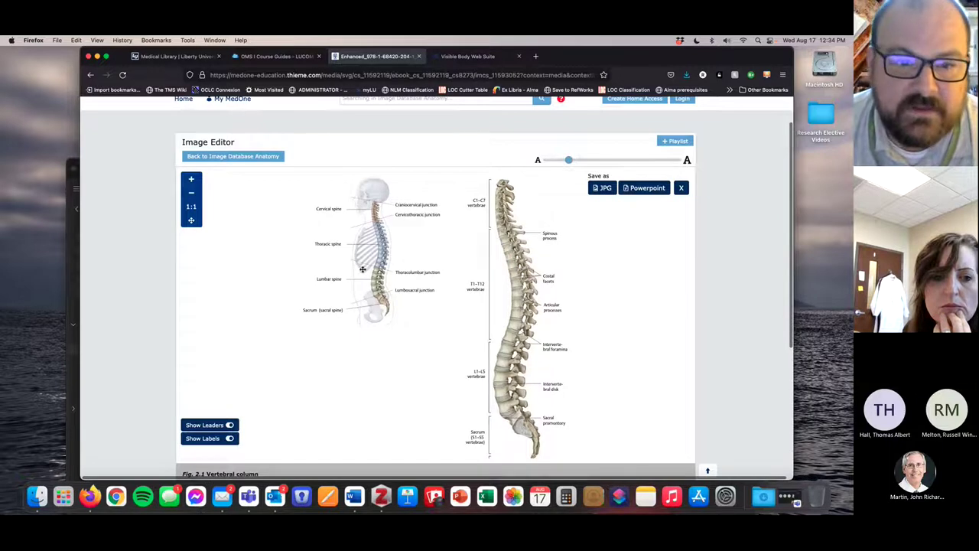
pyautogui.scroll(3, 513, 261)
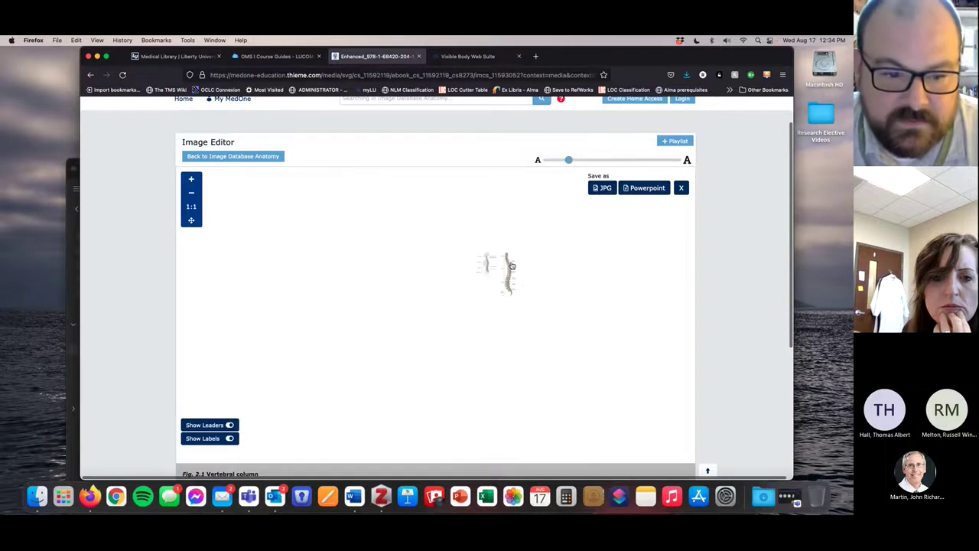
pyautogui.scroll(-5, 497, 265)
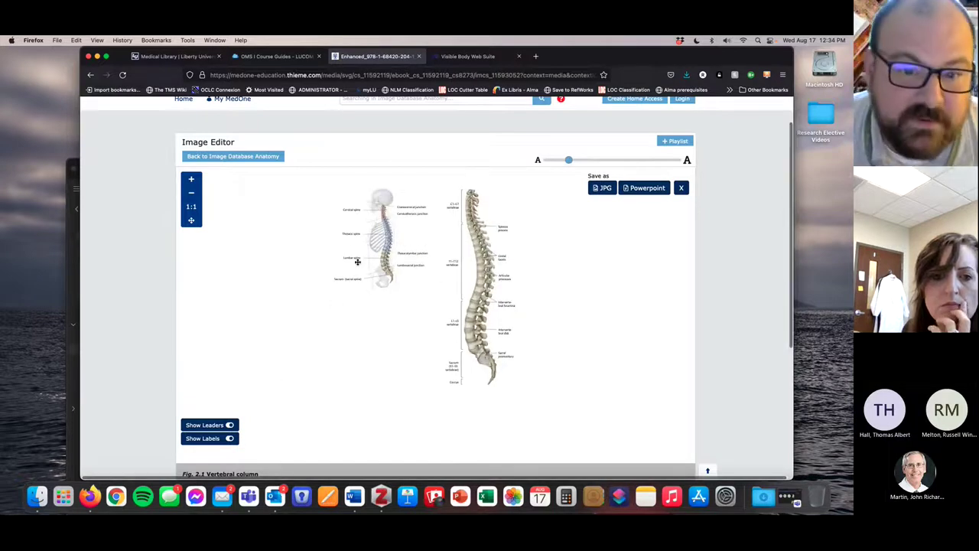
pyautogui.scroll(3, 368, 261)
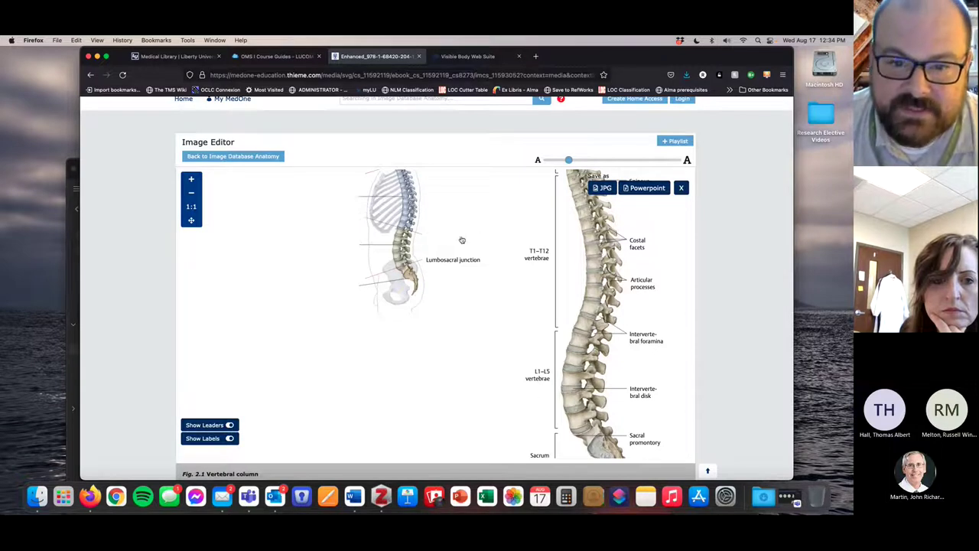
pyautogui.scroll(5, 457, 265)
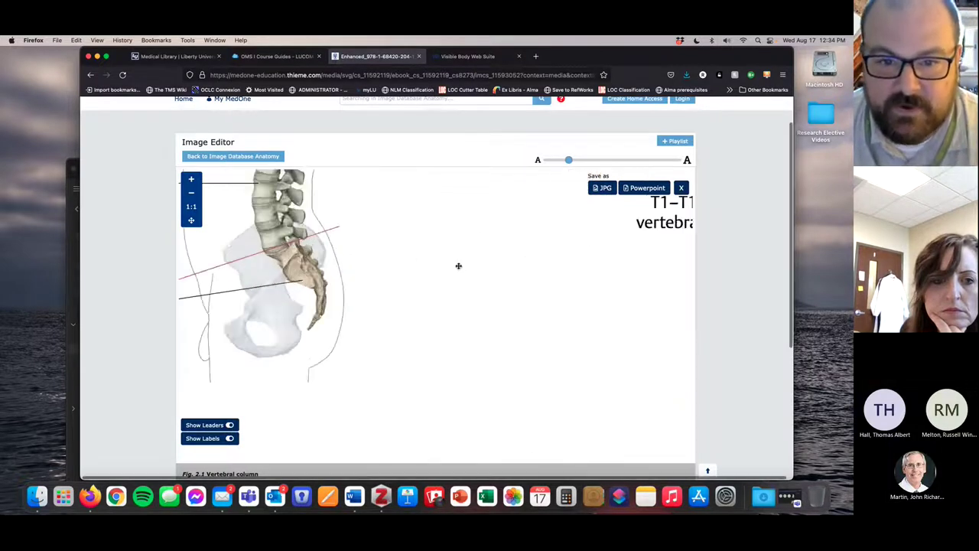
pyautogui.scroll(-8, 459, 265)
pyautogui.scroll(-2, 418, 319)
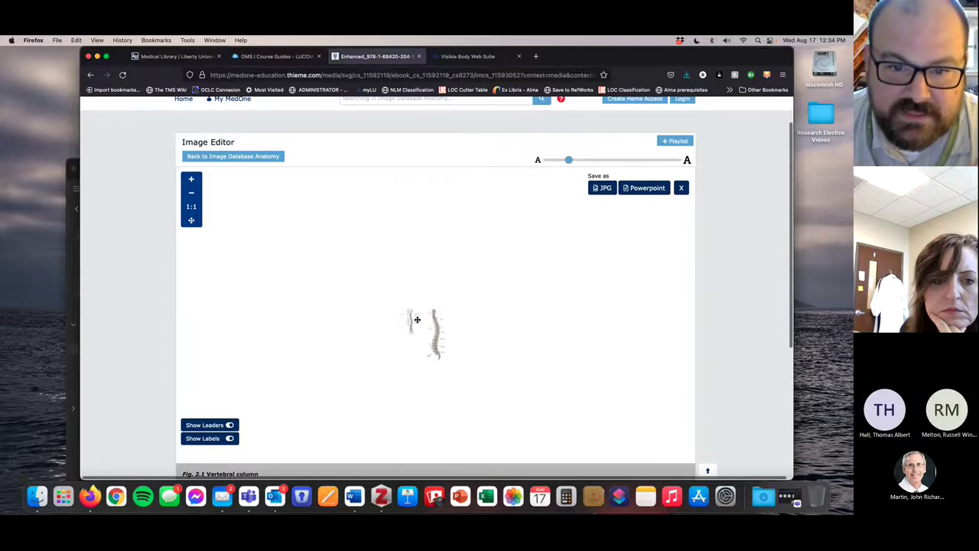
pyautogui.scroll(6, 418, 322)
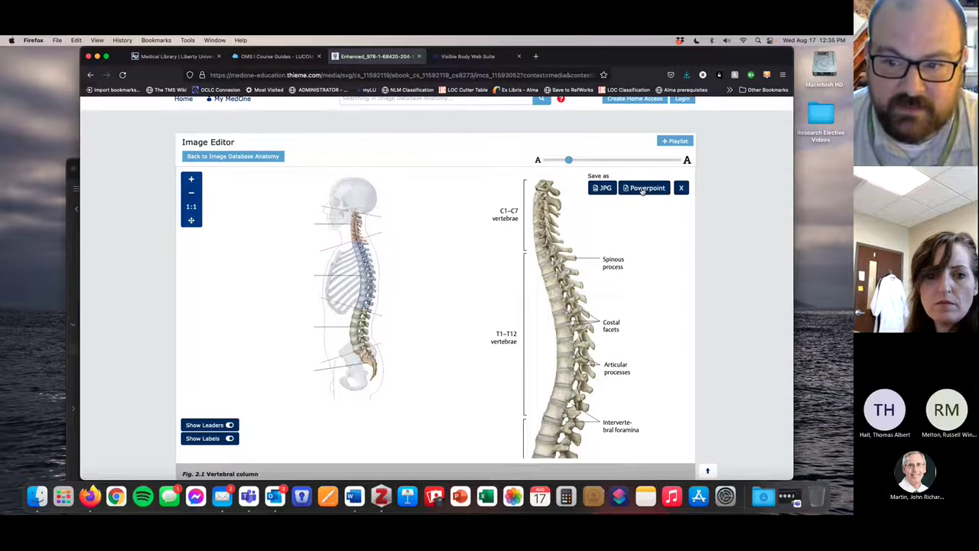
# Export the figure as a PowerPoint slide, view the downloaded .pptx, then minimize PowerPoint.
pyautogui.click(641, 194)
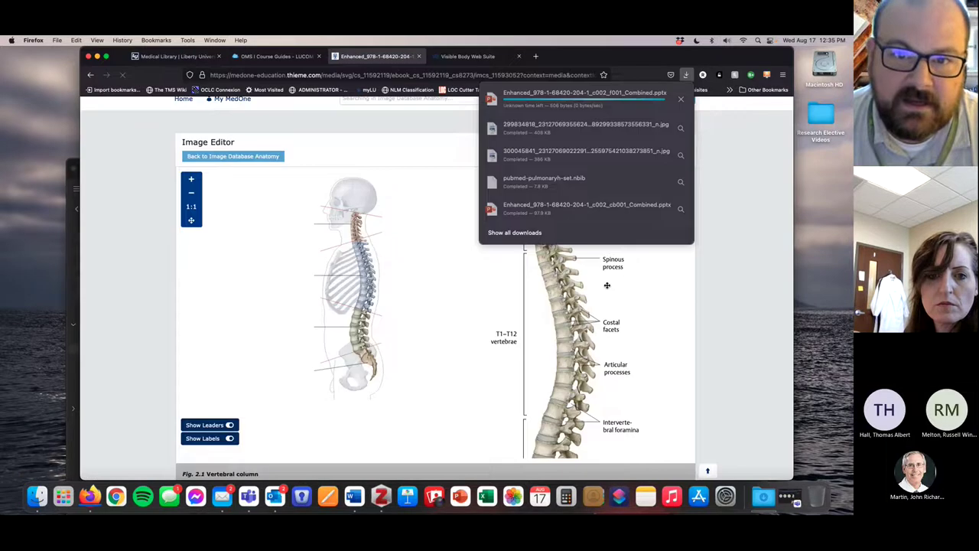
pyautogui.click(555, 94)
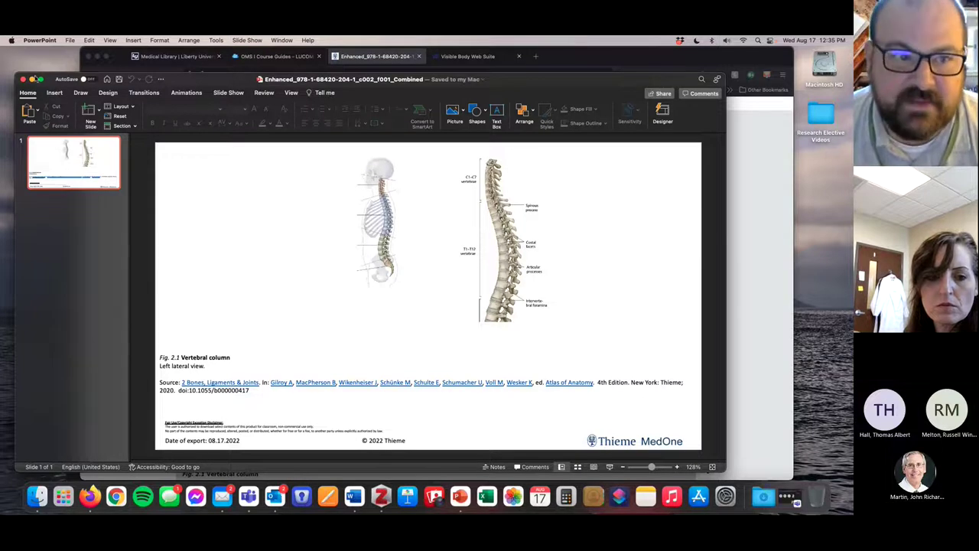
pyautogui.click(31, 79)
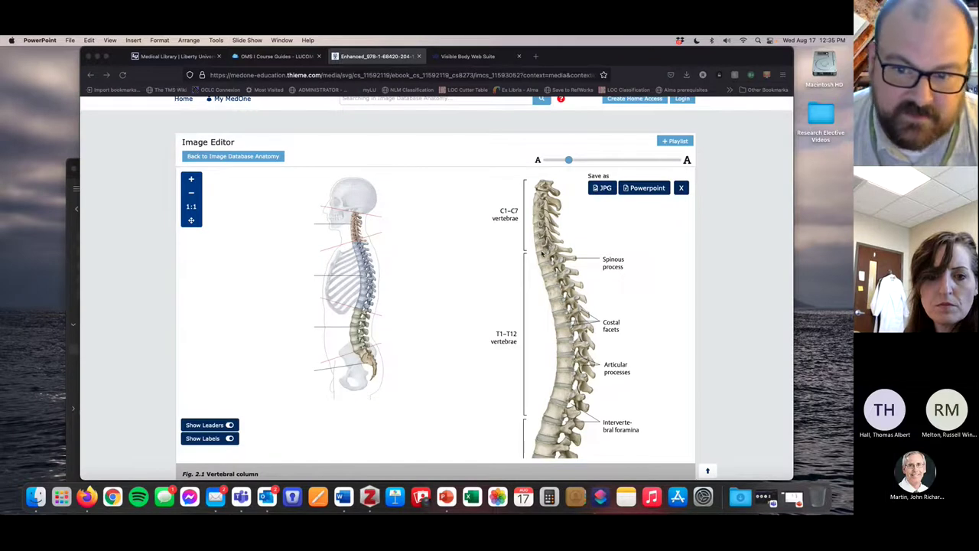
# Bring Firefox forward and go back to the Fig. 2.1 media viewer page.
pyautogui.scroll(-3, 559, 268)
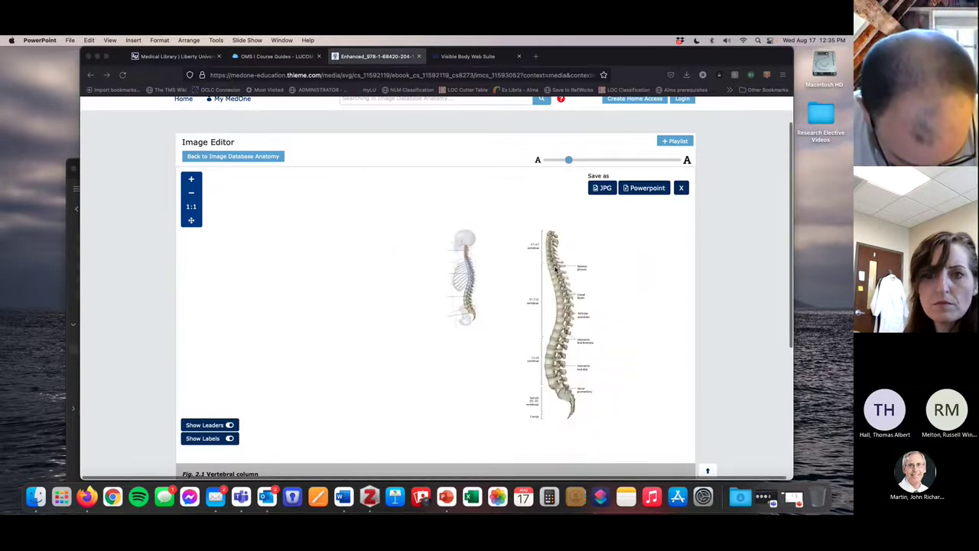
pyautogui.click(555, 267)
pyautogui.scroll(5, 556, 267)
pyautogui.scroll(-3, 555, 268)
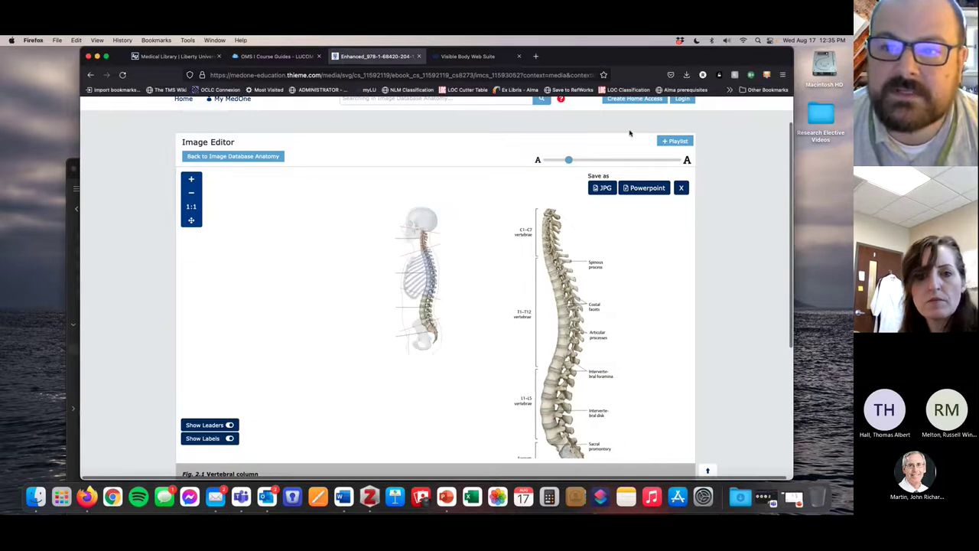
pyautogui.click(91, 75)
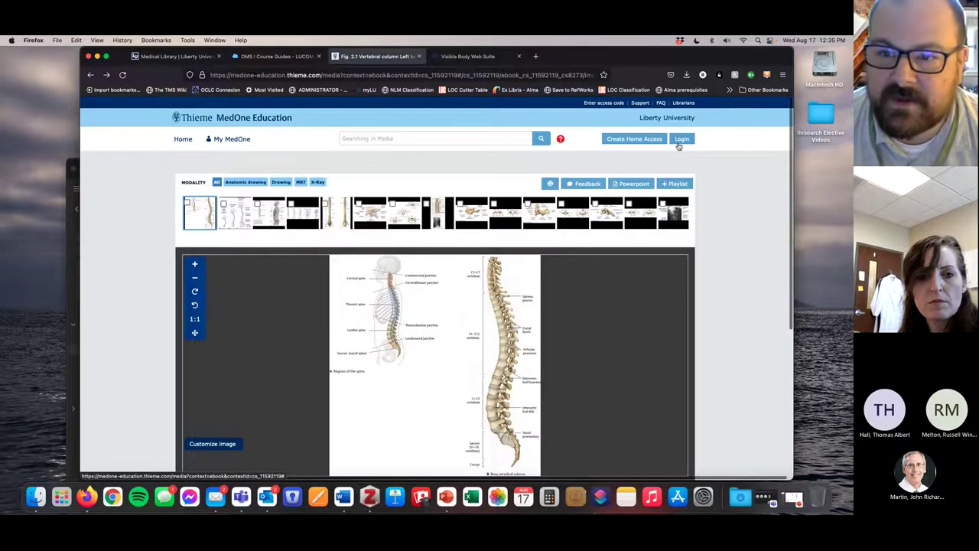
# Sign in to the personal MedOne account and start adding the spine figure to a playlist.
pyautogui.click(682, 141)
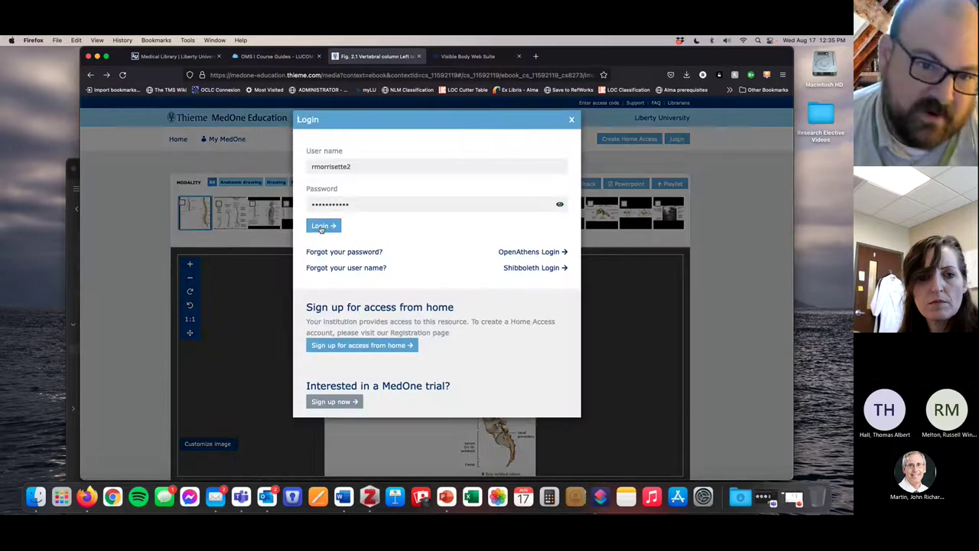
pyautogui.click(321, 227)
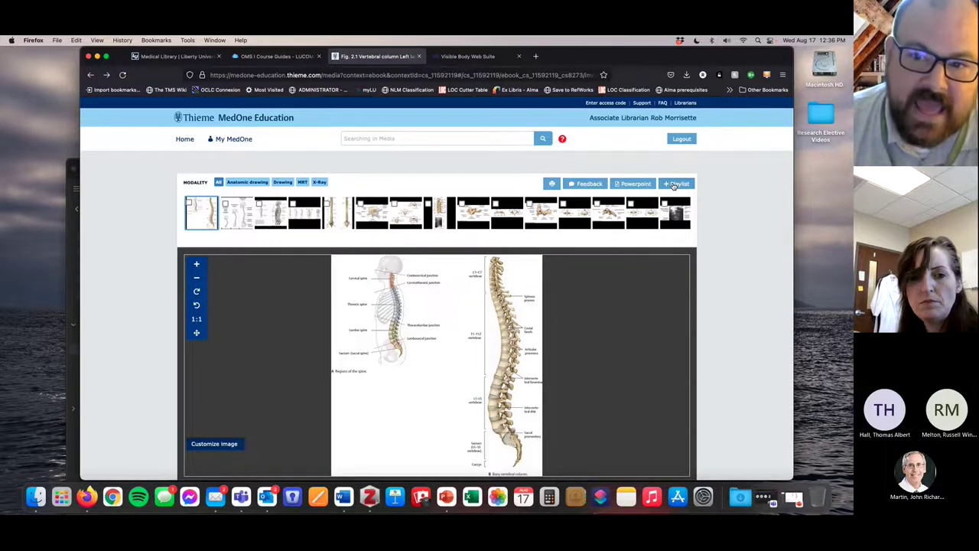
pyautogui.click(673, 186)
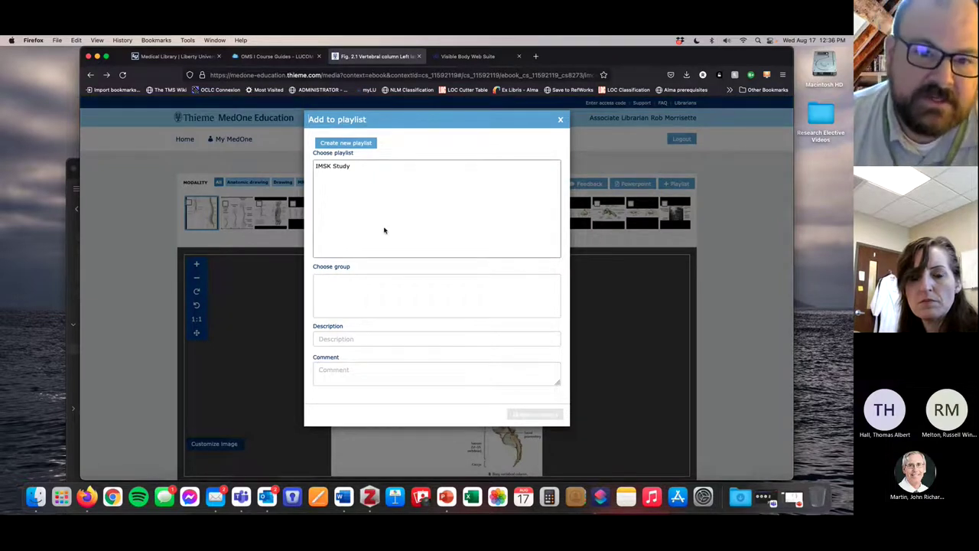
# Add Fig. 2.1 Vertebral column to the IMSK Study playlist and open that playlist.
pyautogui.click(337, 167)
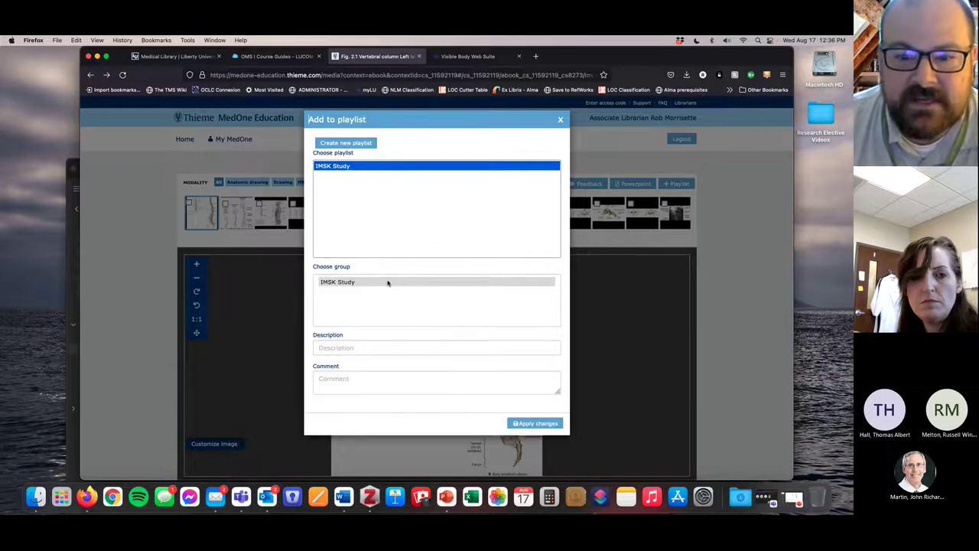
pyautogui.click(537, 424)
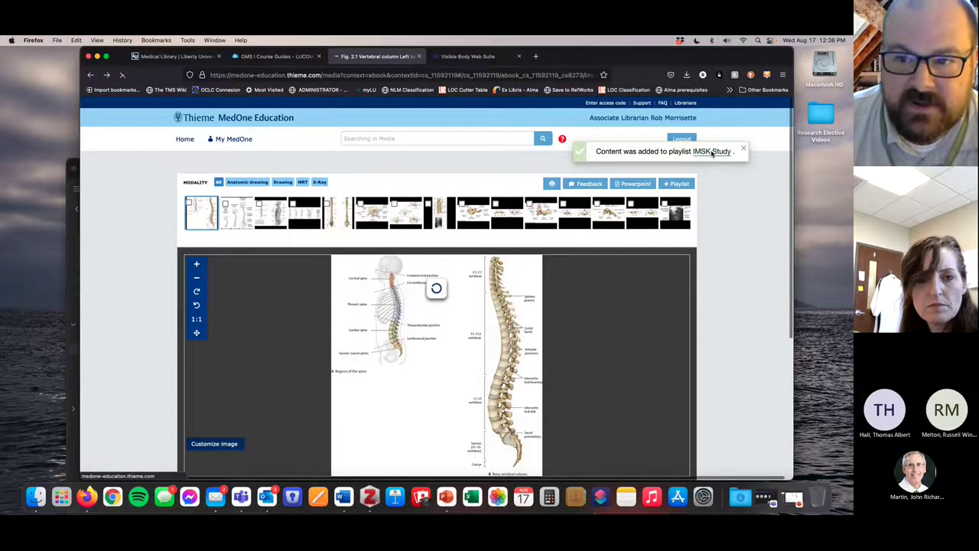
pyautogui.click(712, 151)
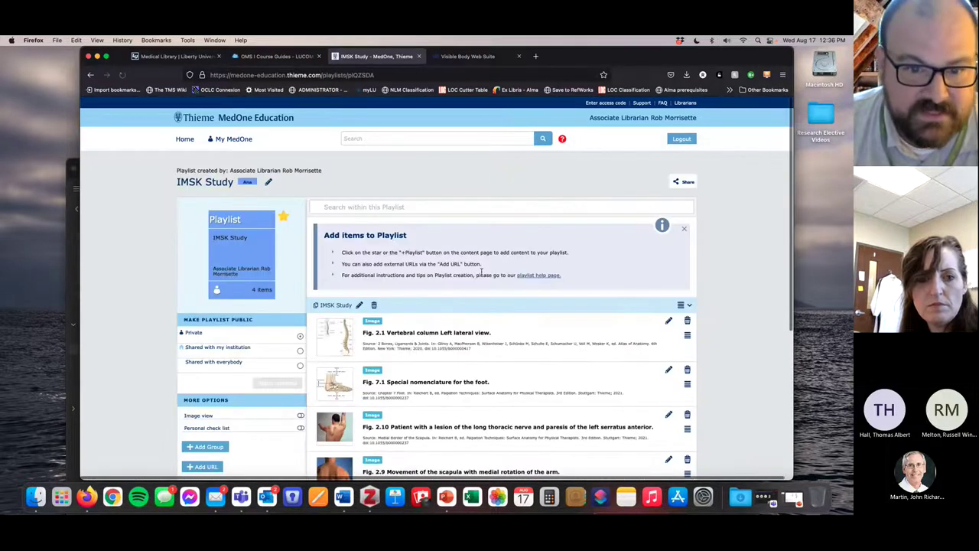
# Scroll through the four IMSK Study figures, then return to the Fig. 2.1 Vertebral column page.
pyautogui.scroll(-1, 416, 325)
pyautogui.scroll(-1, 418, 324)
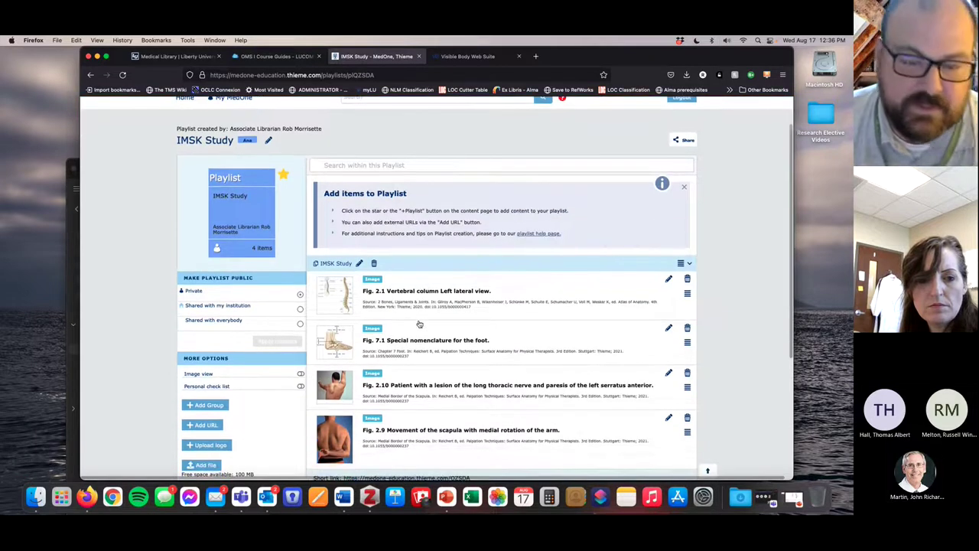
pyautogui.scroll(-1, 421, 326)
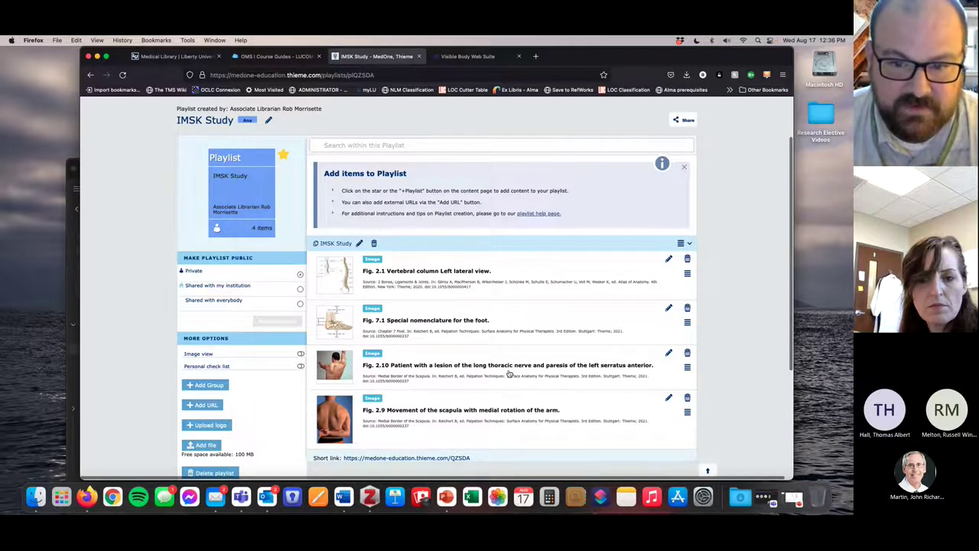
pyautogui.scroll(-1, 447, 392)
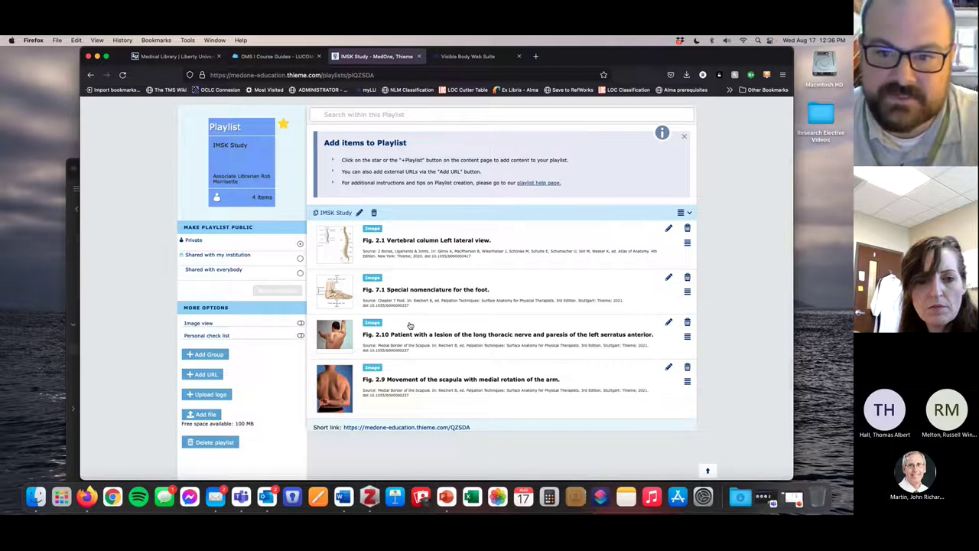
pyautogui.scroll(1, 420, 341)
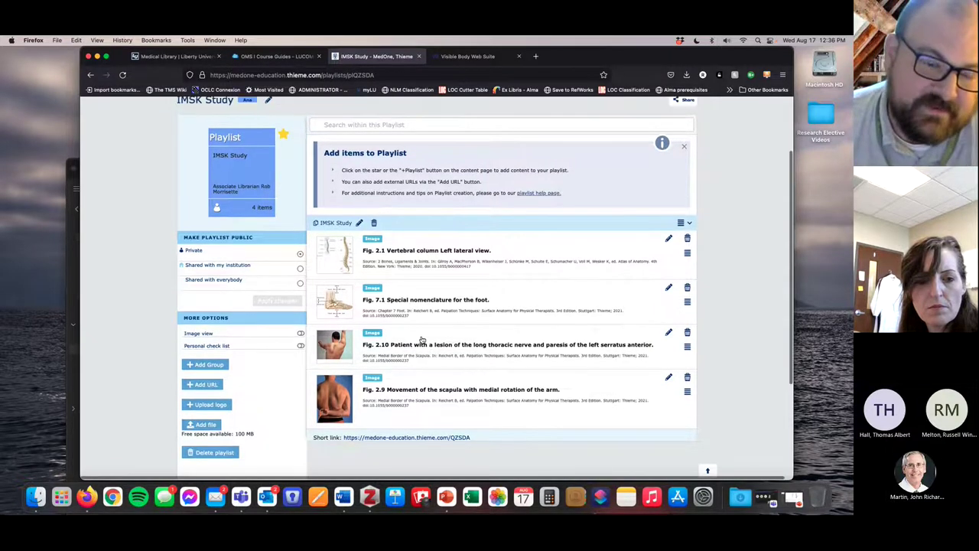
pyautogui.scroll(5, 421, 340)
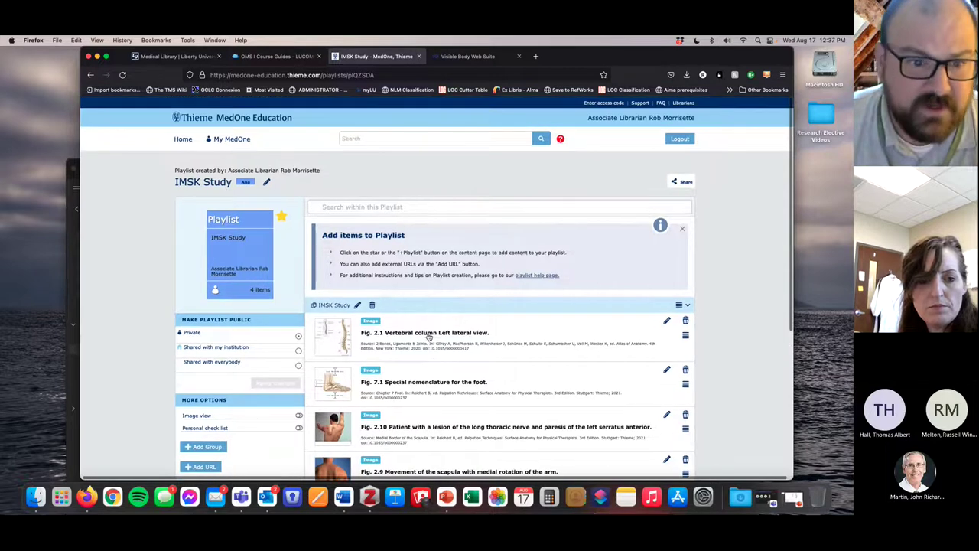
pyautogui.click(91, 75)
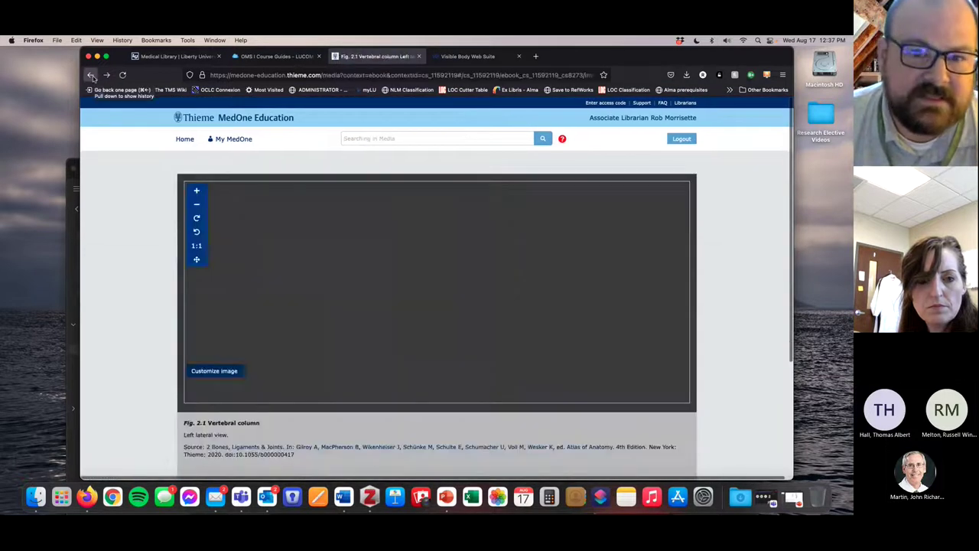
# From Home, start a Questions and Answers session set to Practice exam: 40 questions, 60 minutes.
pyautogui.click(181, 141)
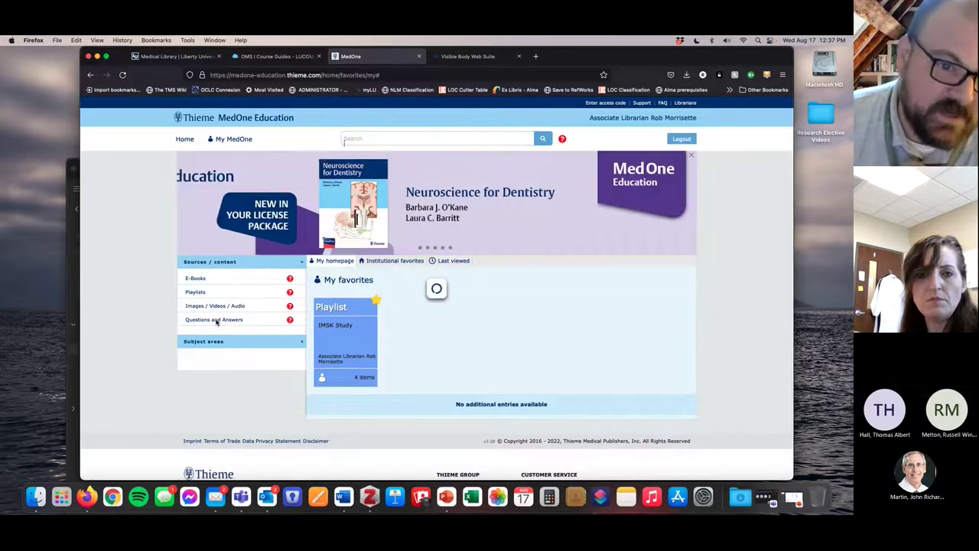
pyautogui.click(217, 319)
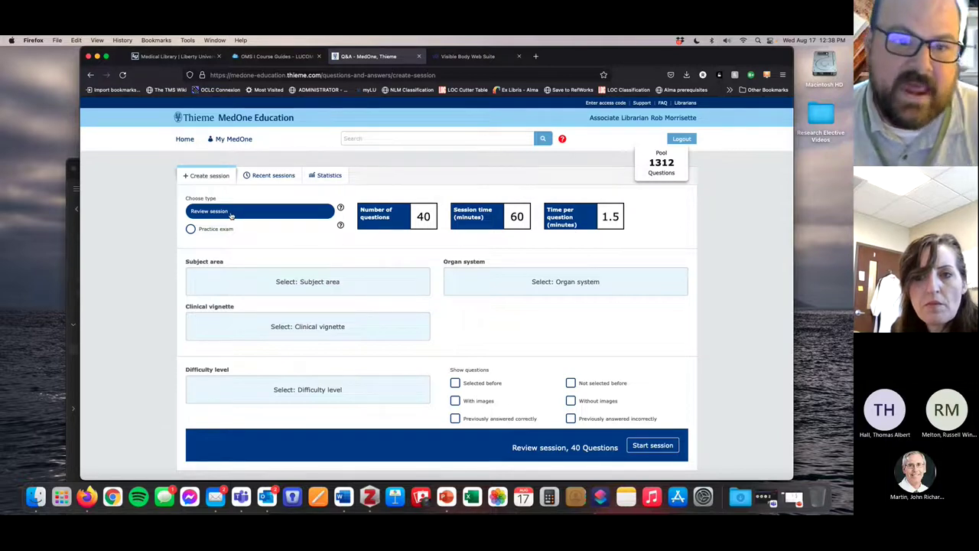
pyautogui.click(193, 231)
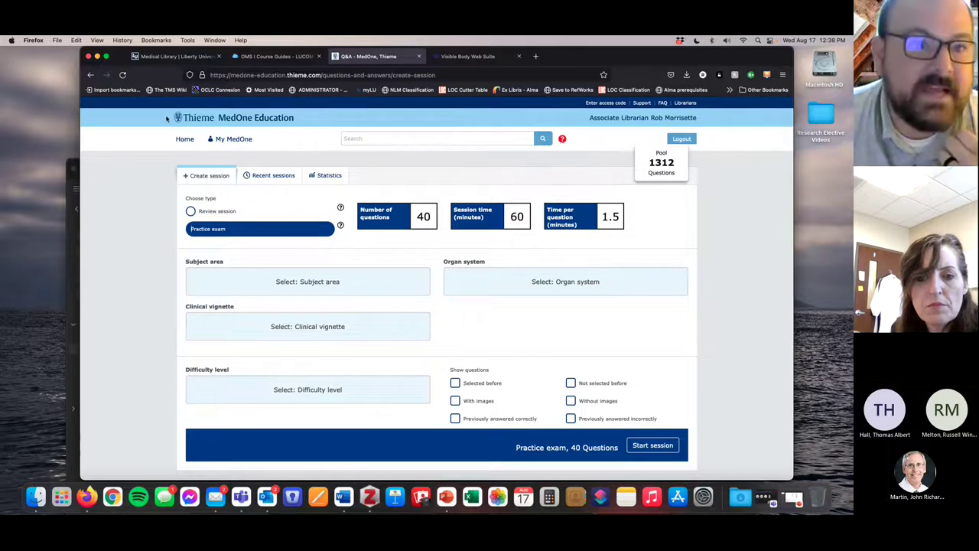
# Go from the MedOne home page to the Images / Videos / Audio collection and browse it.
pyautogui.click(187, 140)
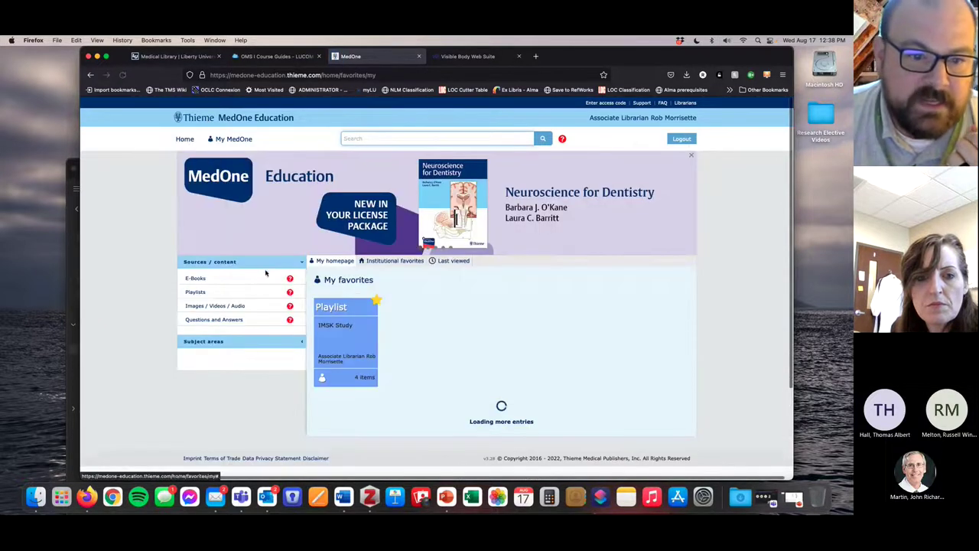
pyautogui.click(222, 308)
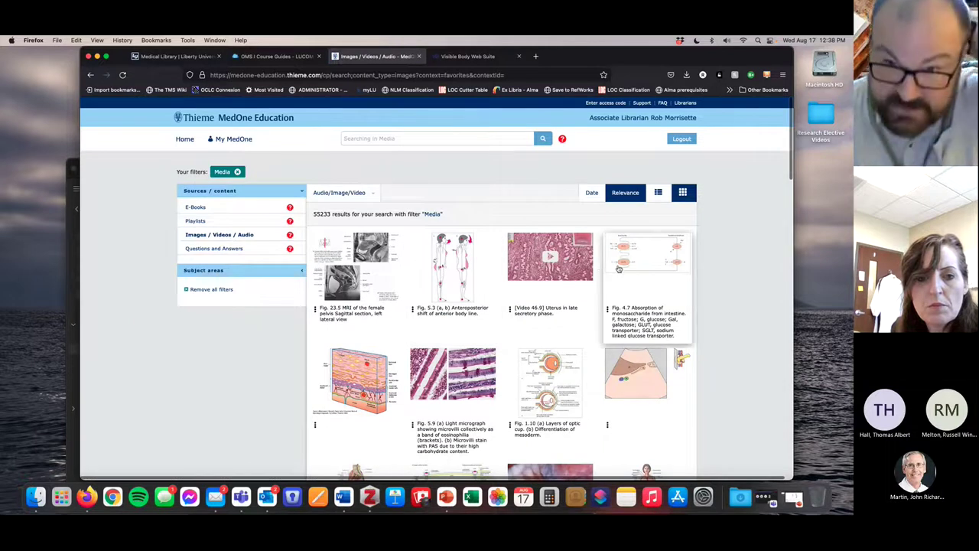
pyautogui.scroll(-1, 511, 306)
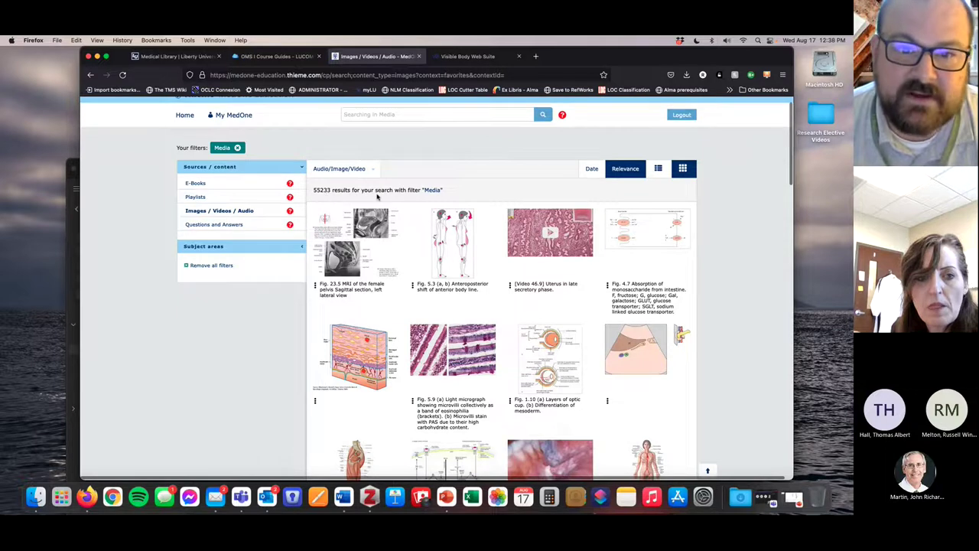
pyautogui.scroll(-3, 490, 306)
pyautogui.scroll(-1, 493, 302)
pyautogui.scroll(5, 459, 260)
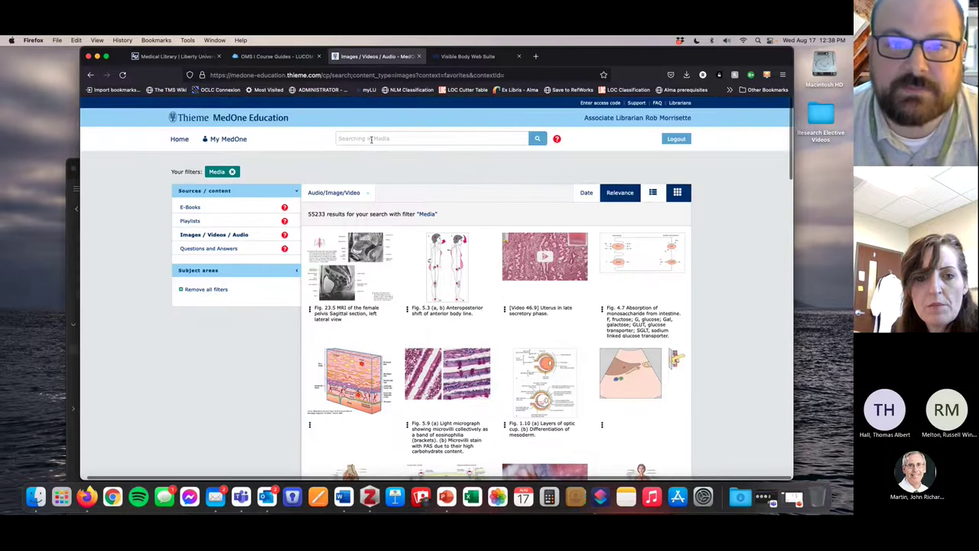
# Search the media for 'lateral nerve' and look over the 367 figure results.
pyautogui.click(372, 139)
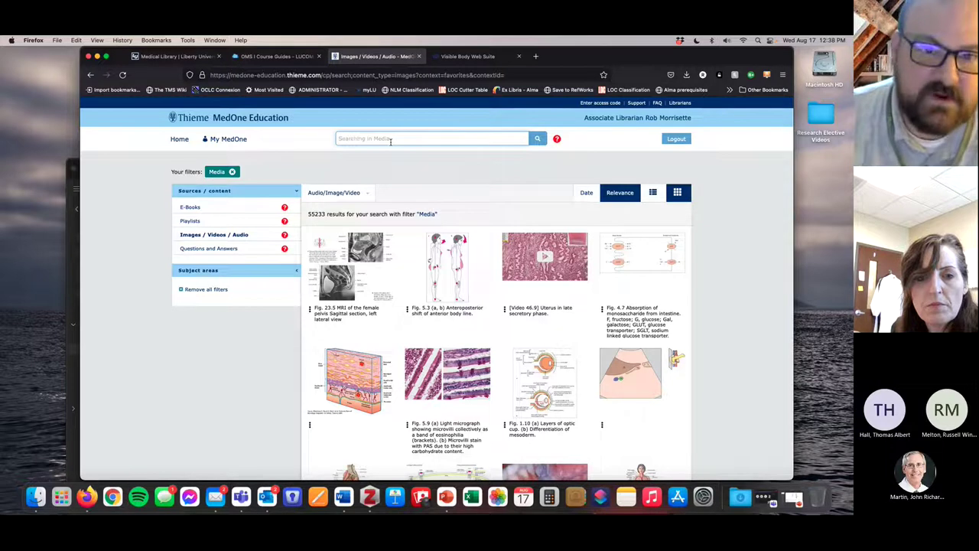
pyautogui.write('lateral nerv')
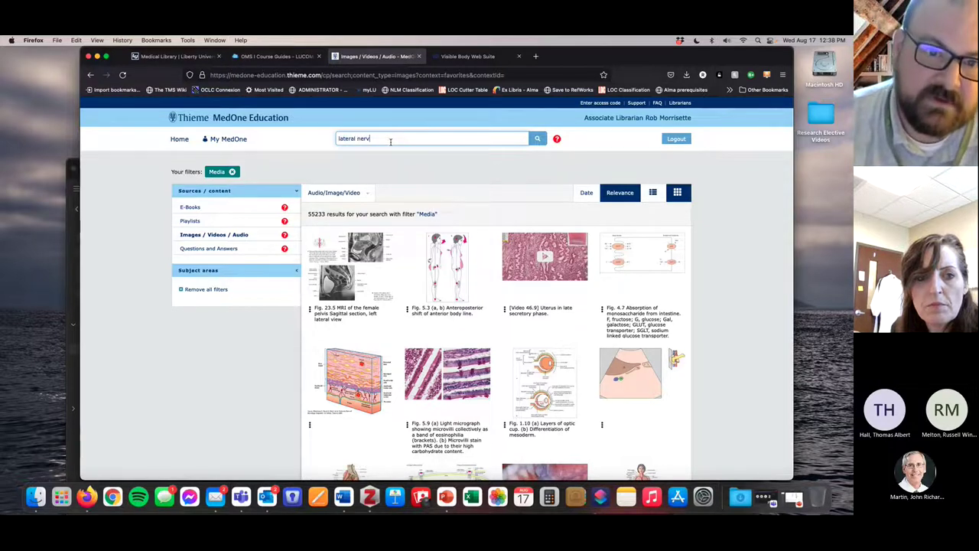
pyautogui.write('e')
pyautogui.press('Return')
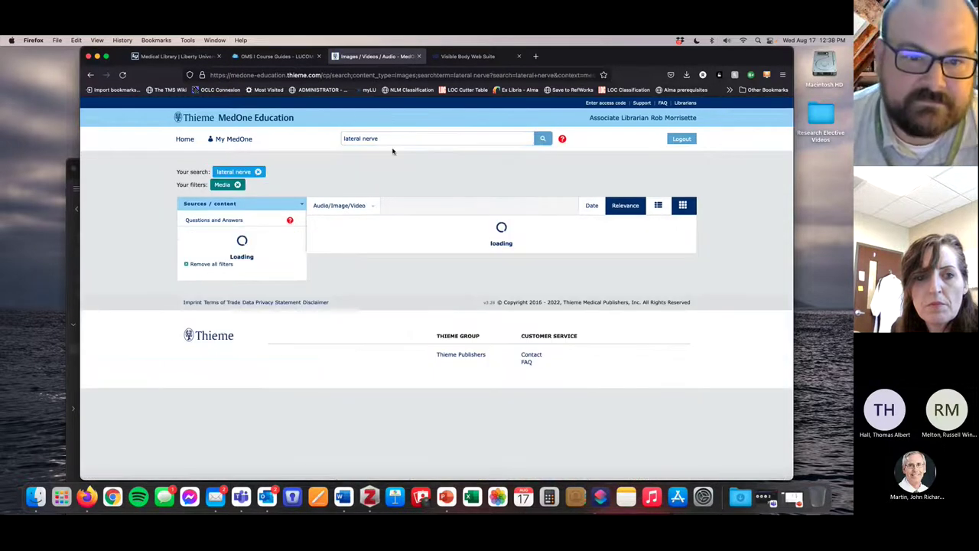
pyautogui.scroll(-1, 433, 284)
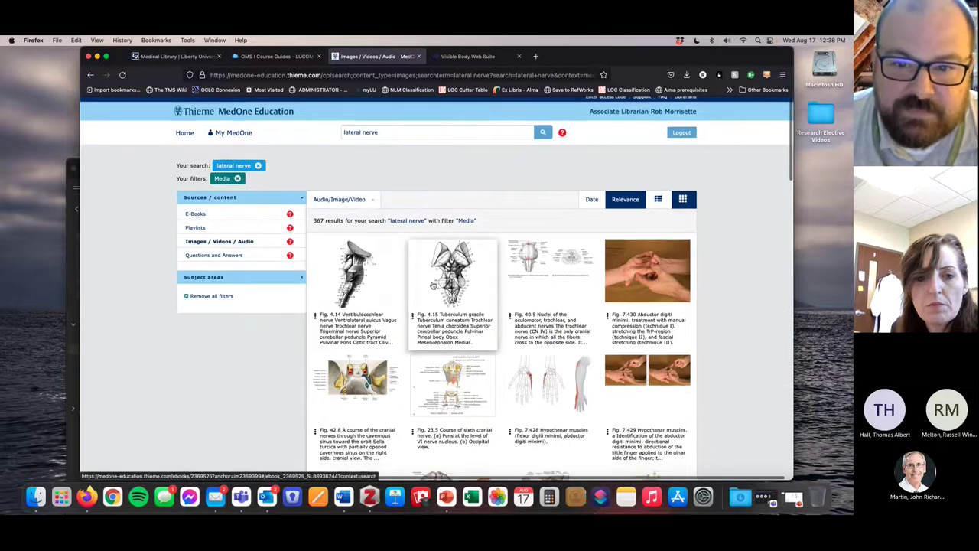
pyautogui.moveTo(433, 285)
pyautogui.scroll(-2, 432, 284)
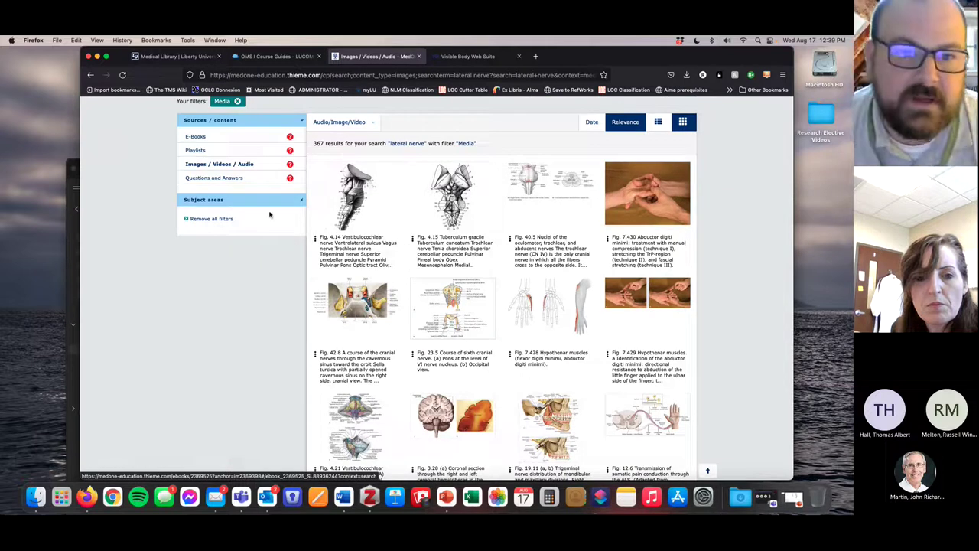
pyautogui.scroll(1, 459, 228)
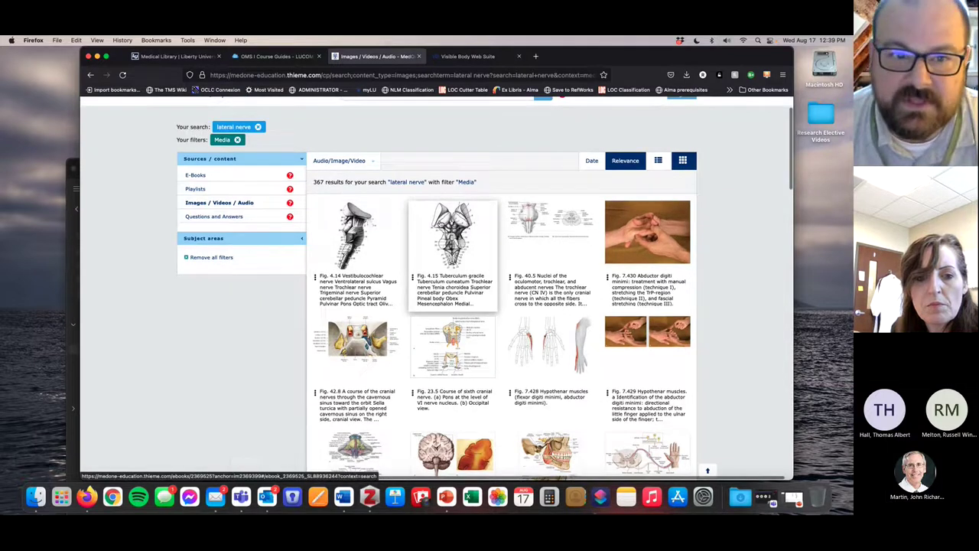
pyautogui.scroll(1, 444, 229)
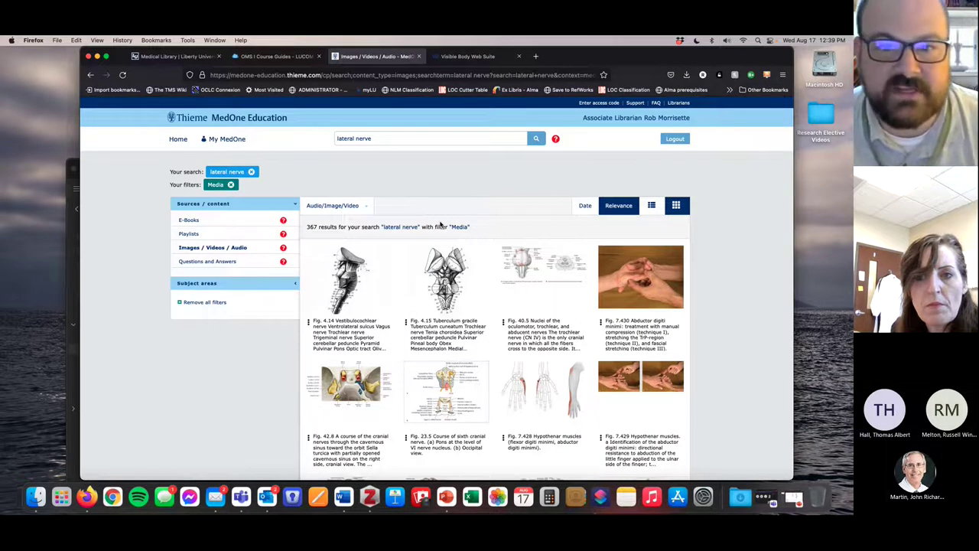
pyautogui.moveTo(447, 264)
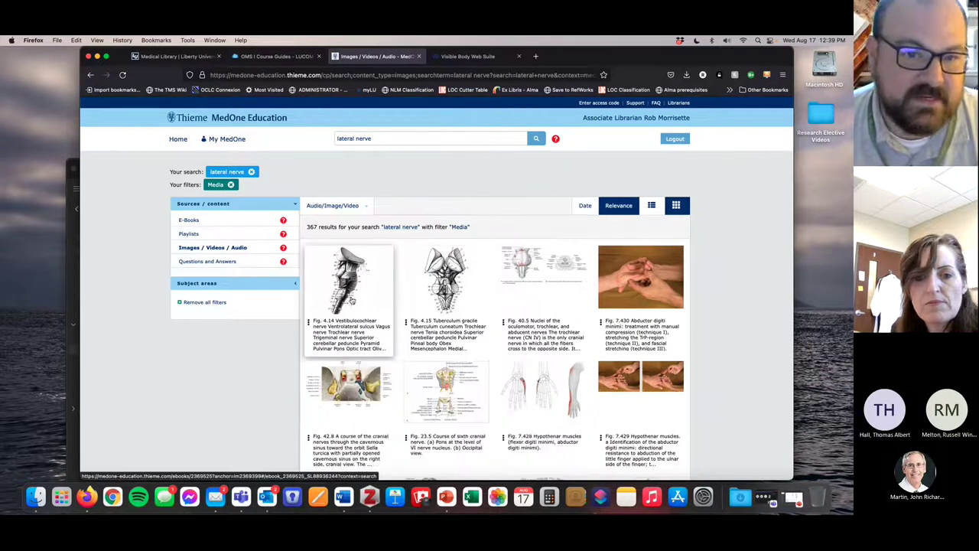
pyautogui.moveTo(348, 293)
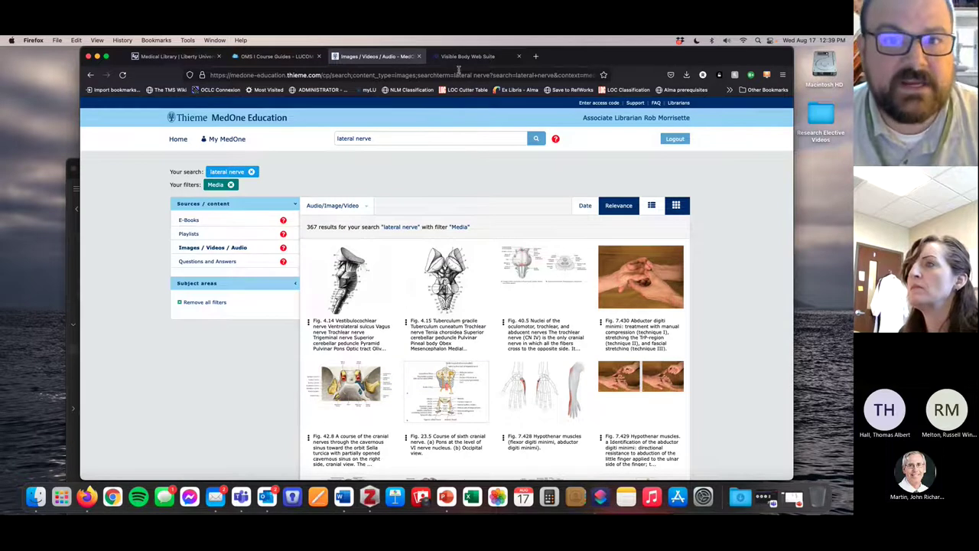
# Check the Liberty and OMS I library pages, then scroll the LUCOM A to Z list to Visible Body.
pyautogui.click(189, 58)
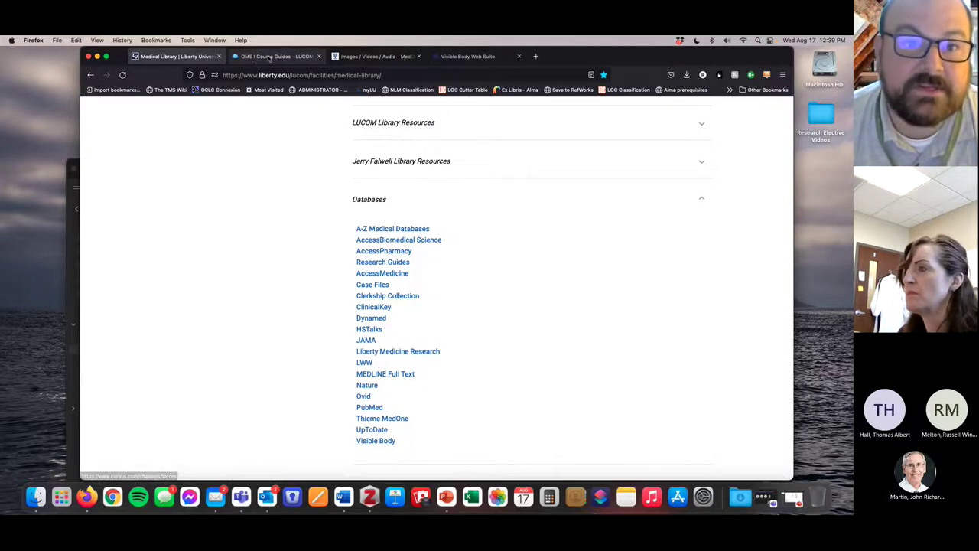
pyautogui.click(275, 56)
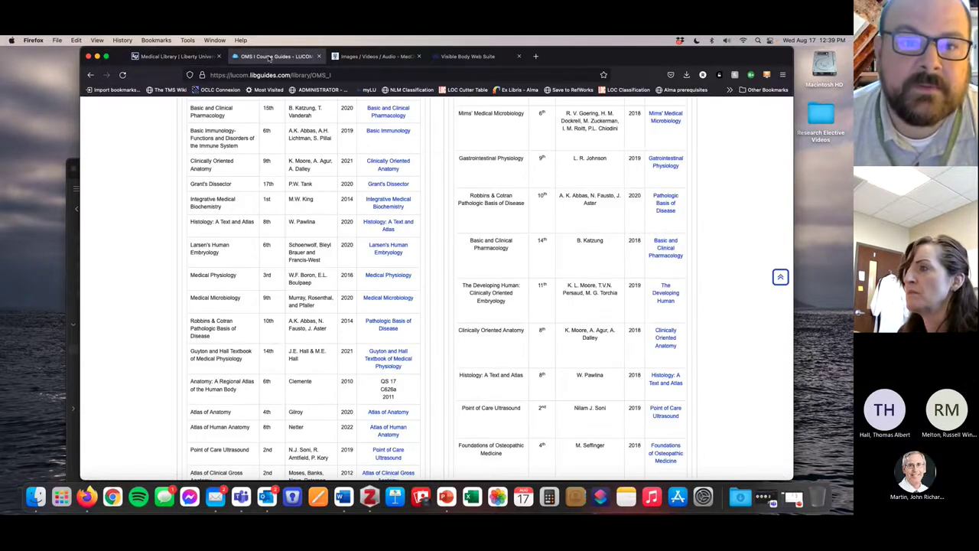
pyautogui.click(91, 75)
pyautogui.scroll(-5, 409, 236)
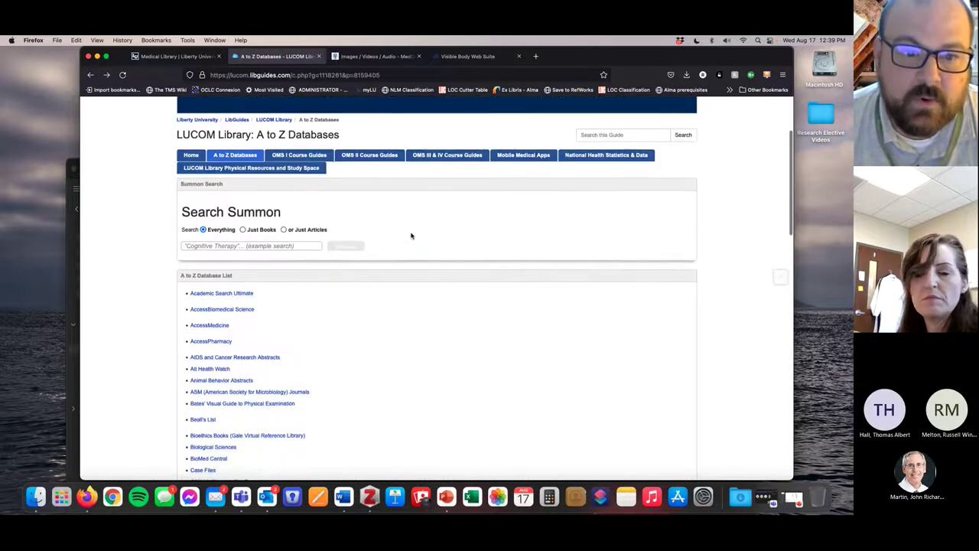
pyautogui.scroll(2, 409, 235)
pyautogui.click(91, 75)
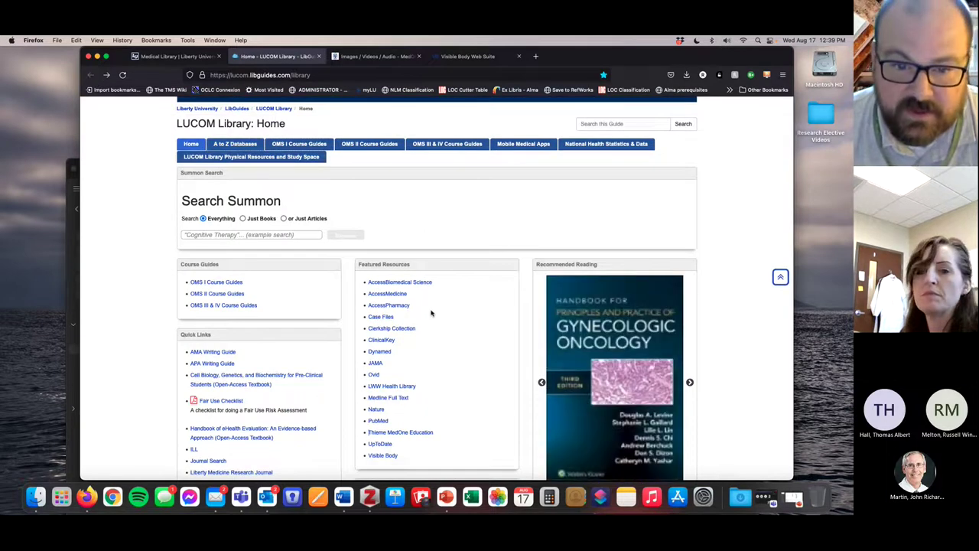
pyautogui.moveTo(401, 432)
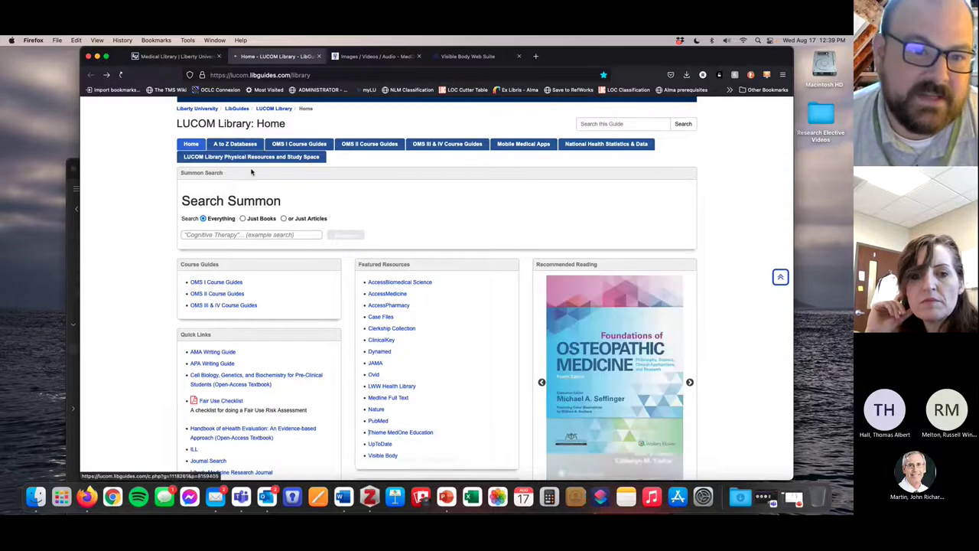
pyautogui.scroll(-20, 326, 278)
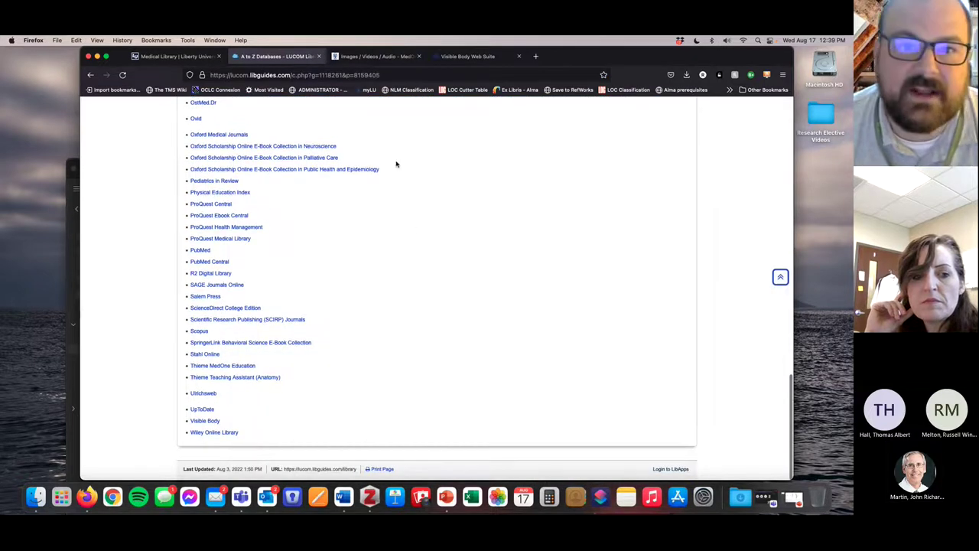
pyautogui.click(472, 57)
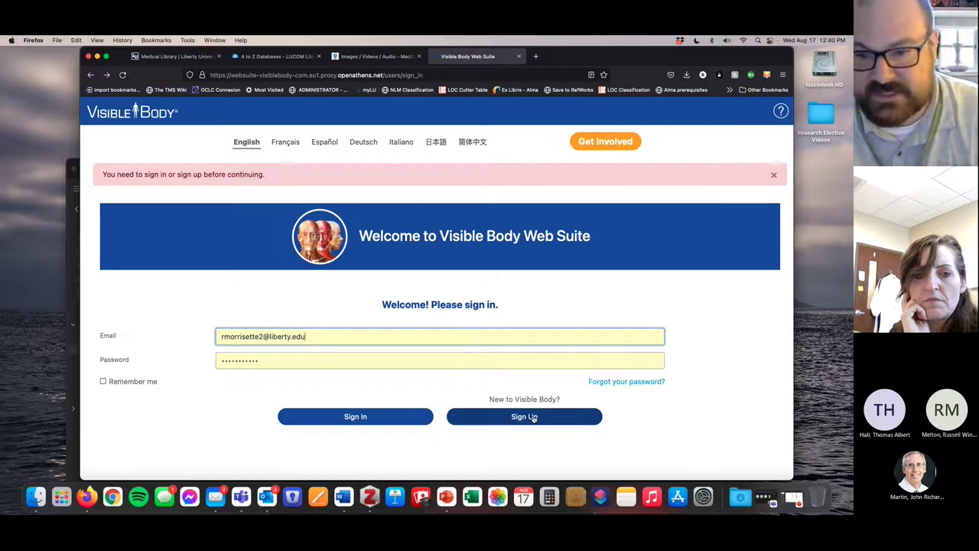
# Sign in to Visible Body Web Suite and launch Human Anatomy Atlas 2022+.
pyautogui.click(360, 417)
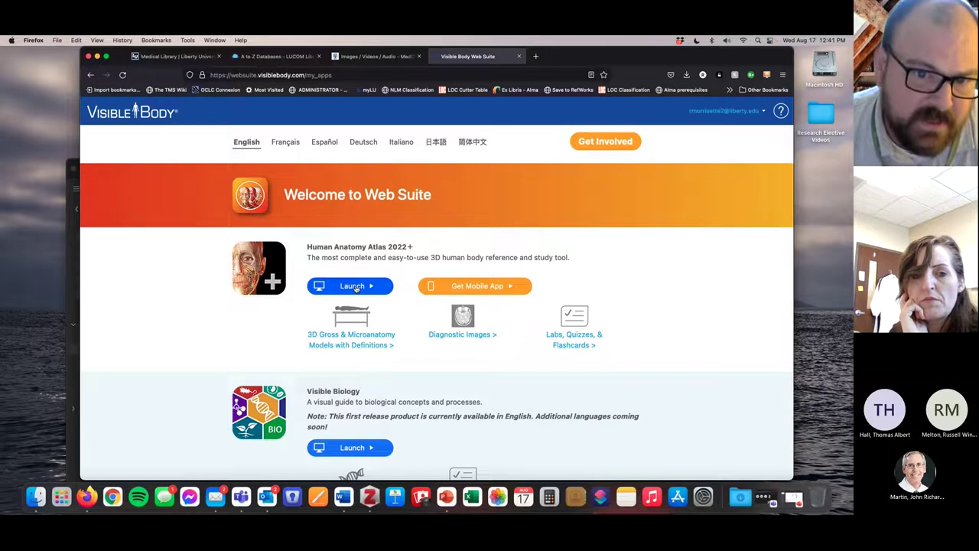
pyautogui.click(355, 286)
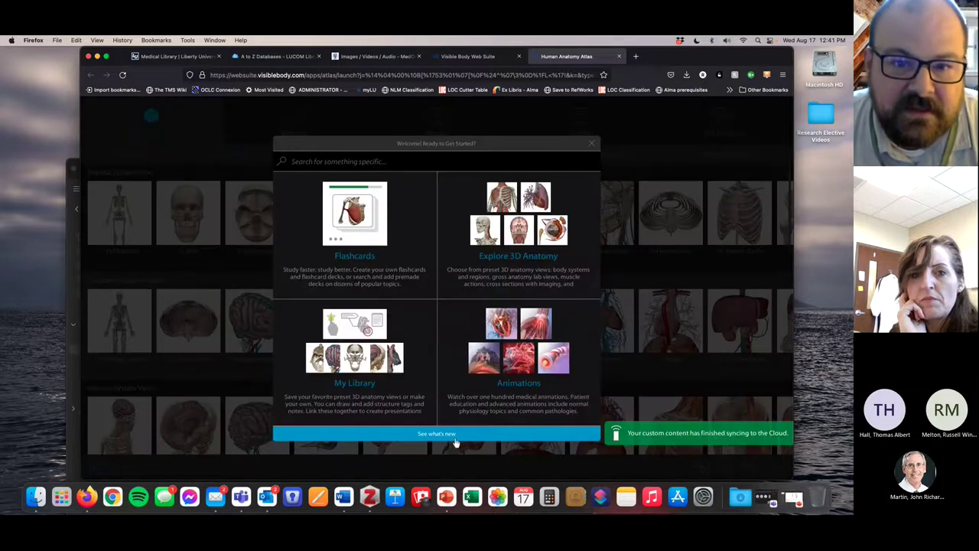
# Dismiss the get-started overview and open the Carotid and Jugular circulatory 3D view.
pyautogui.click(593, 143)
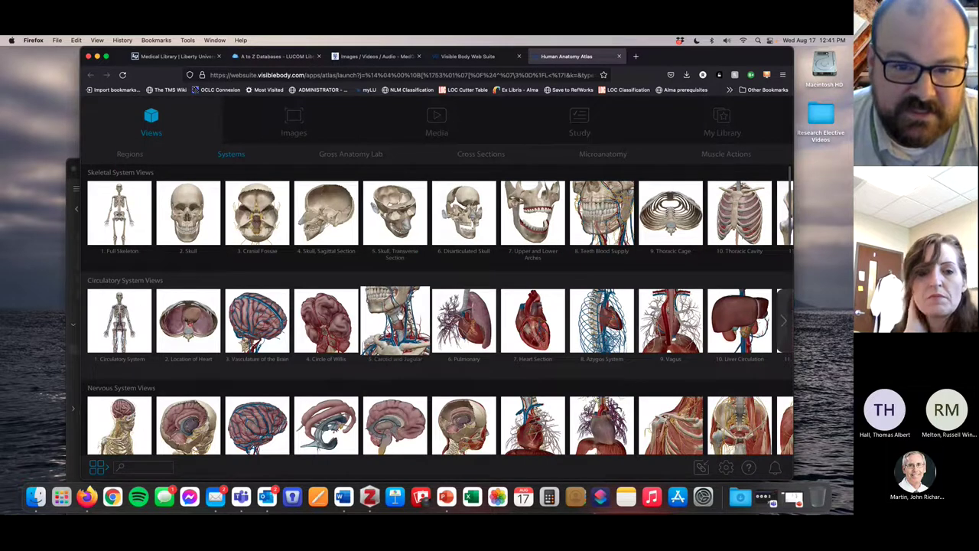
pyautogui.click(395, 320)
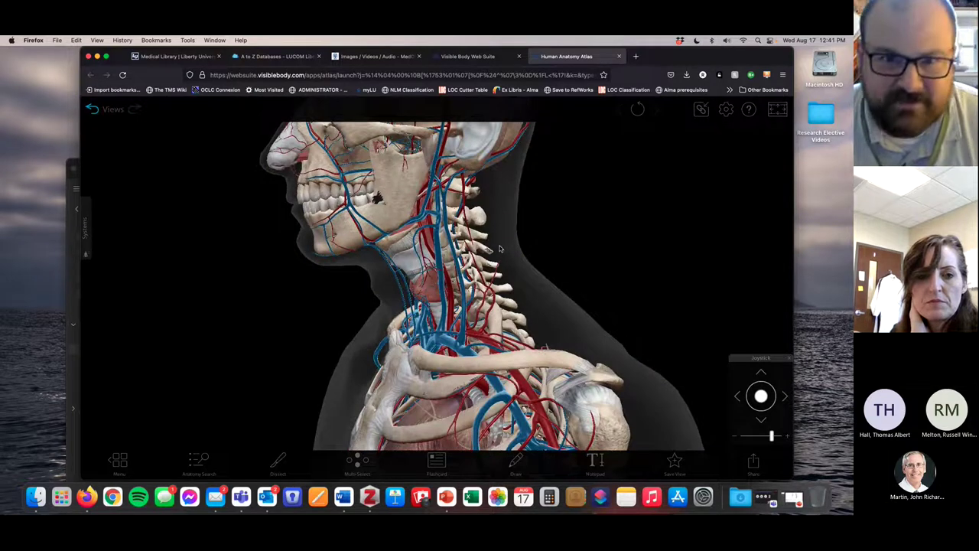
# Rotate and zoom the neck model through back, side and front-oblique views.
pyautogui.moveTo(499, 248); pyautogui.dragTo(403, 211)
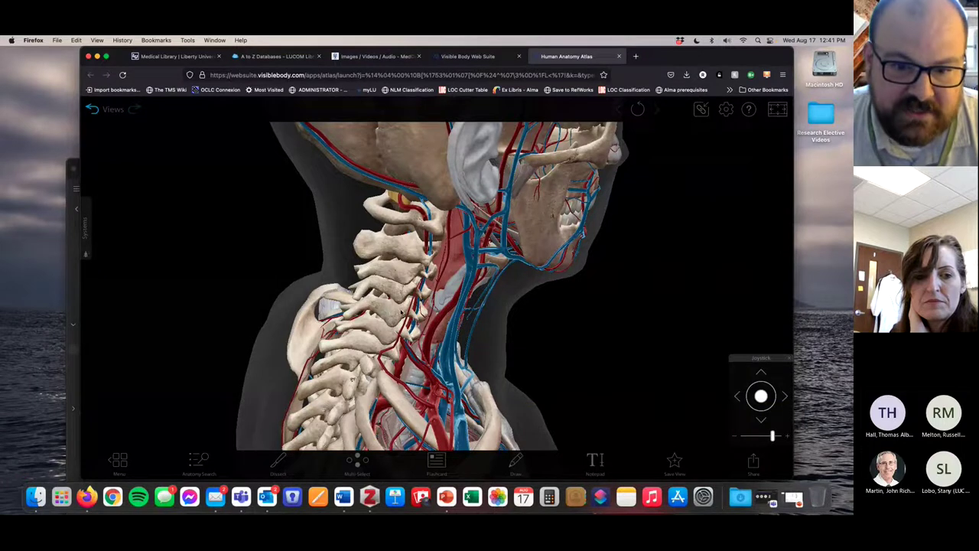
pyautogui.moveTo(459, 336); pyautogui.dragTo(502, 244)
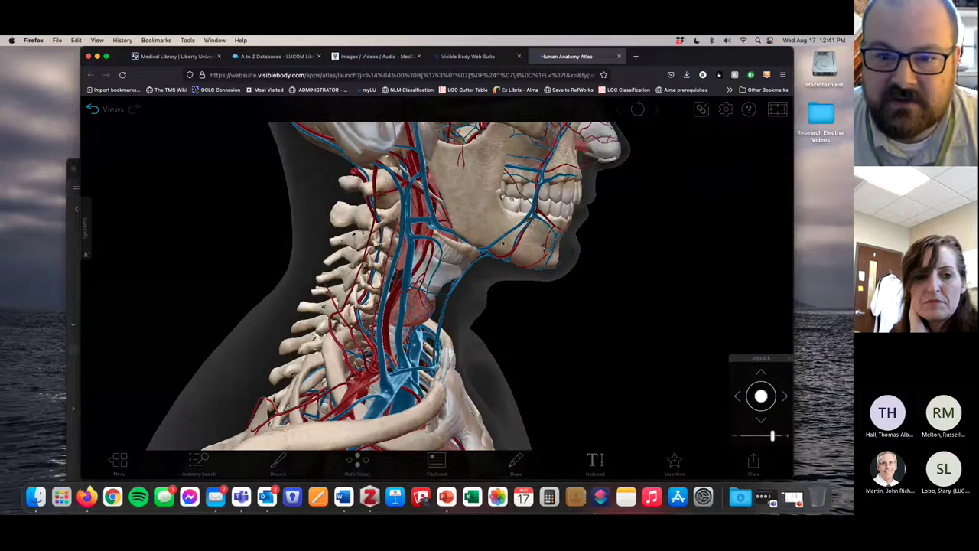
pyautogui.scroll(5, 524, 254)
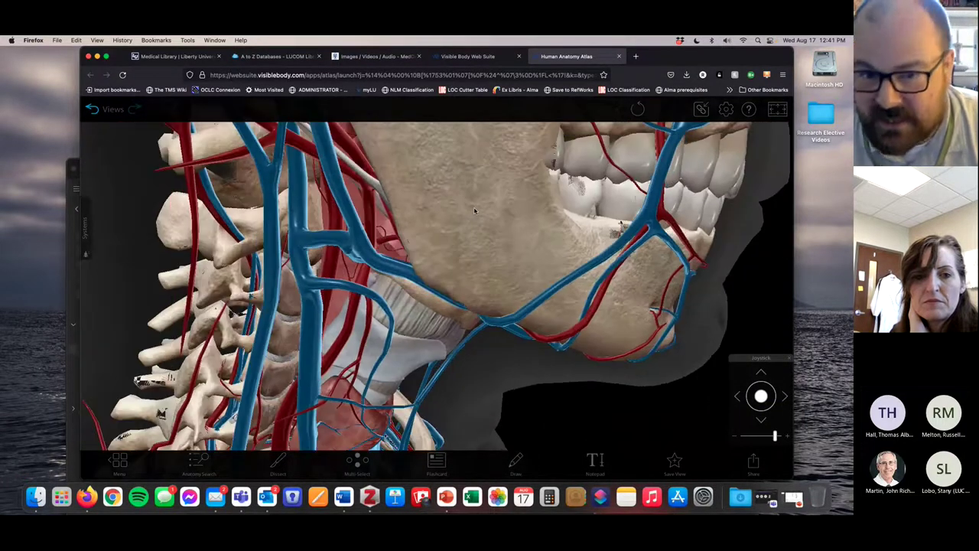
pyautogui.scroll(-5, 474, 207)
pyautogui.scroll(-8, 473, 206)
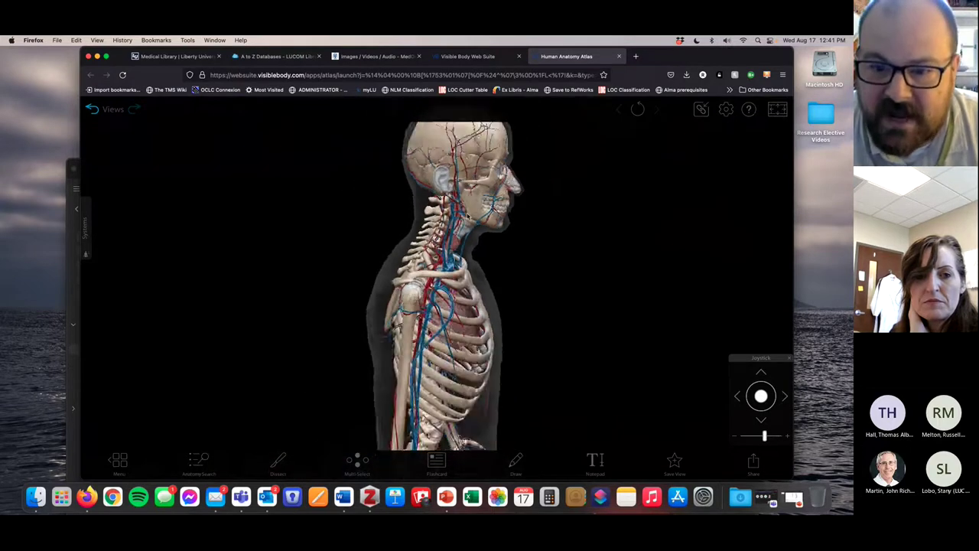
pyautogui.moveTo(435, 223); pyautogui.dragTo(497, 231)
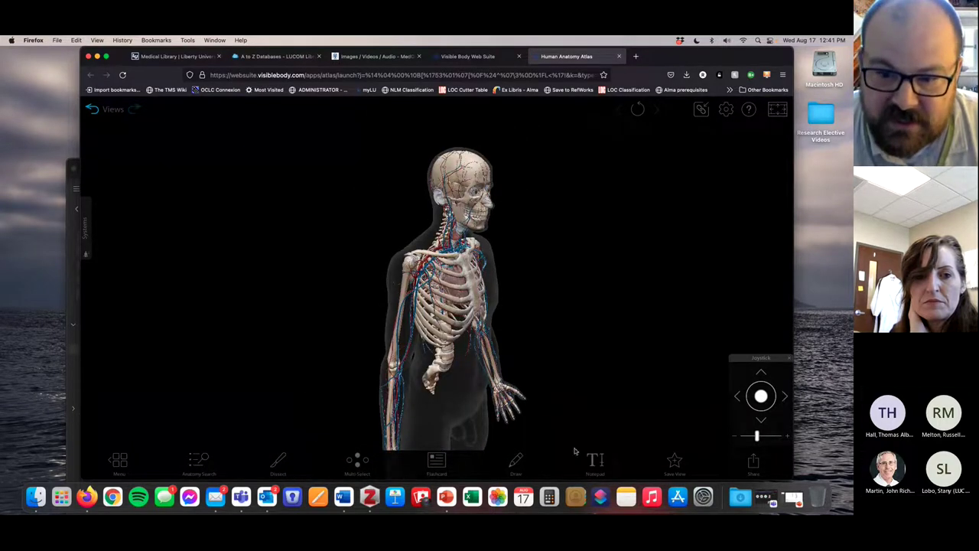
# Write the note 'carotid artery' in the Notepad and close it.
pyautogui.click(594, 460)
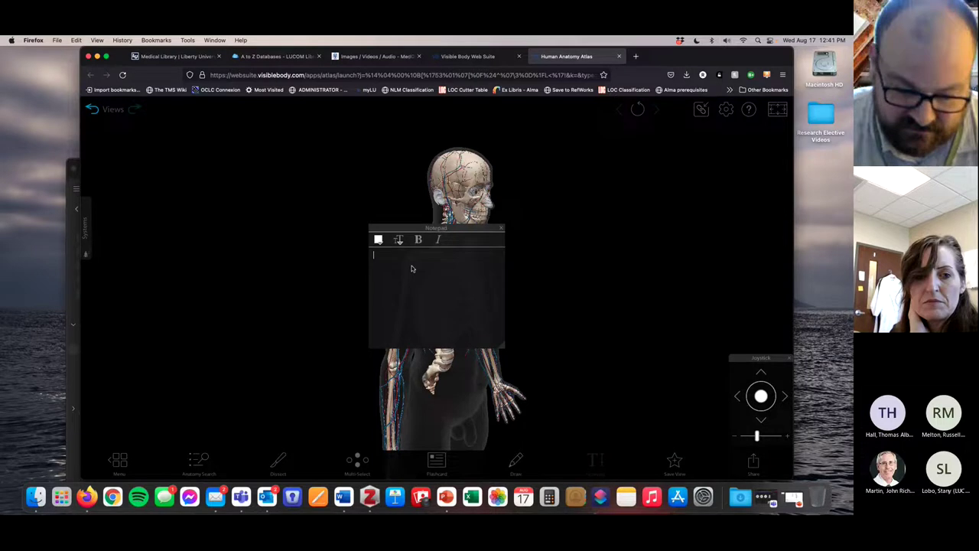
pyautogui.write('car')
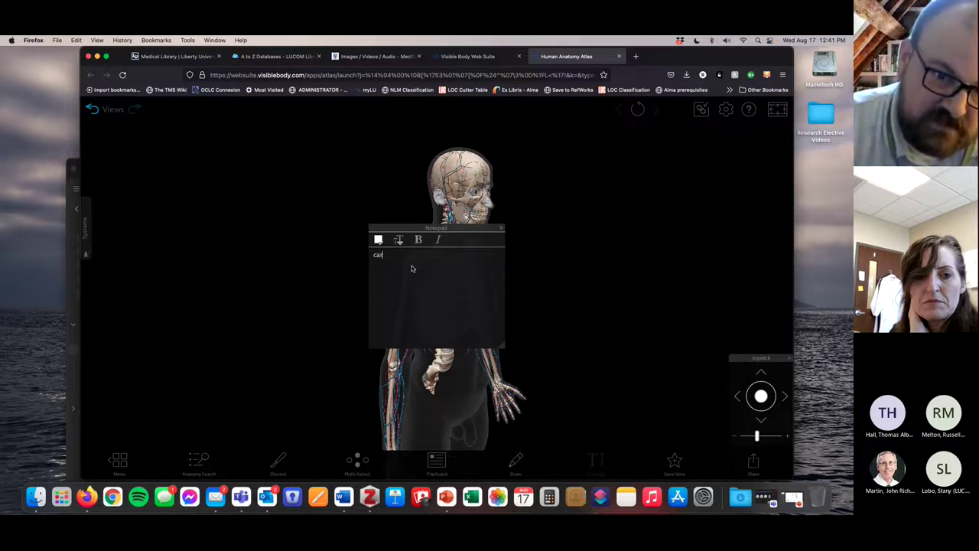
pyautogui.write('otid')
pyautogui.press('BackSpace')
pyautogui.write('tid ')
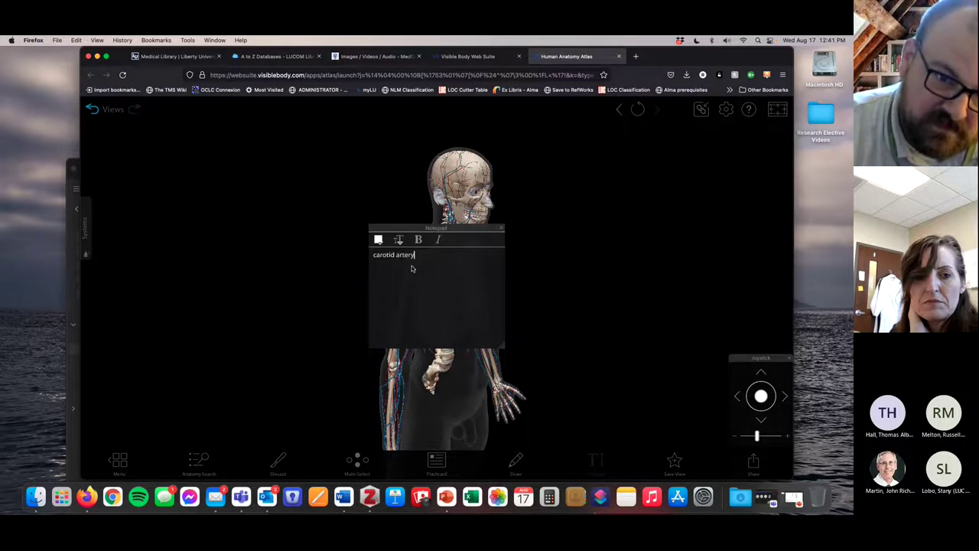
pyautogui.write('artery')
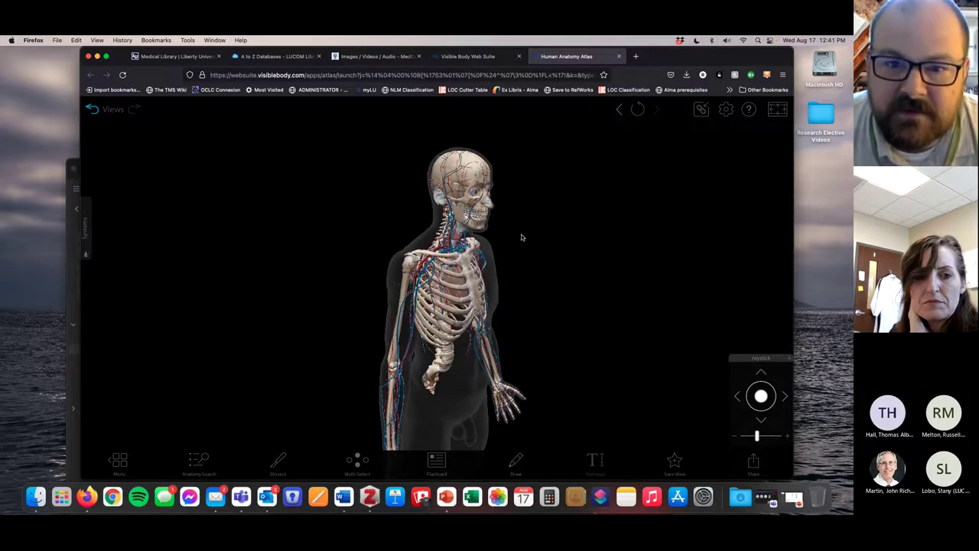
pyautogui.click(501, 228)
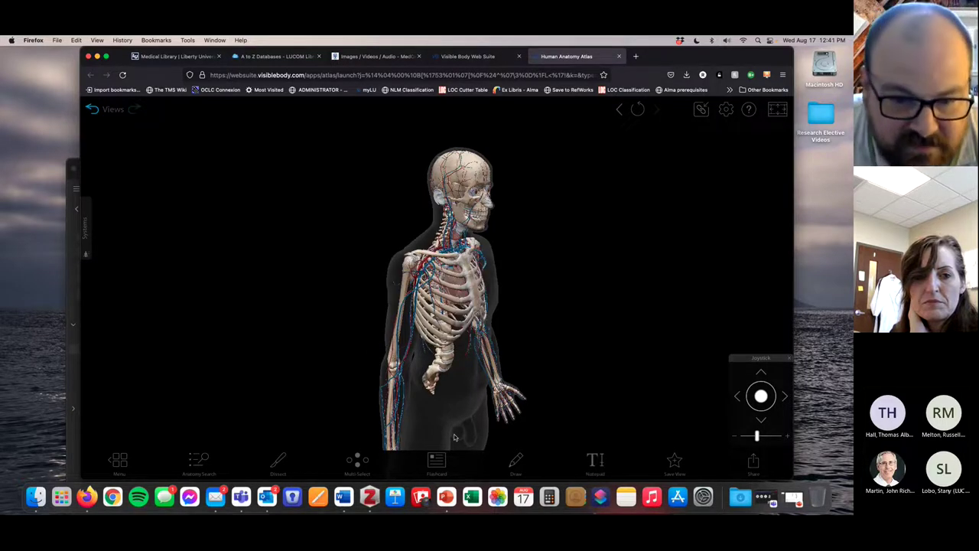
pyautogui.click(356, 461)
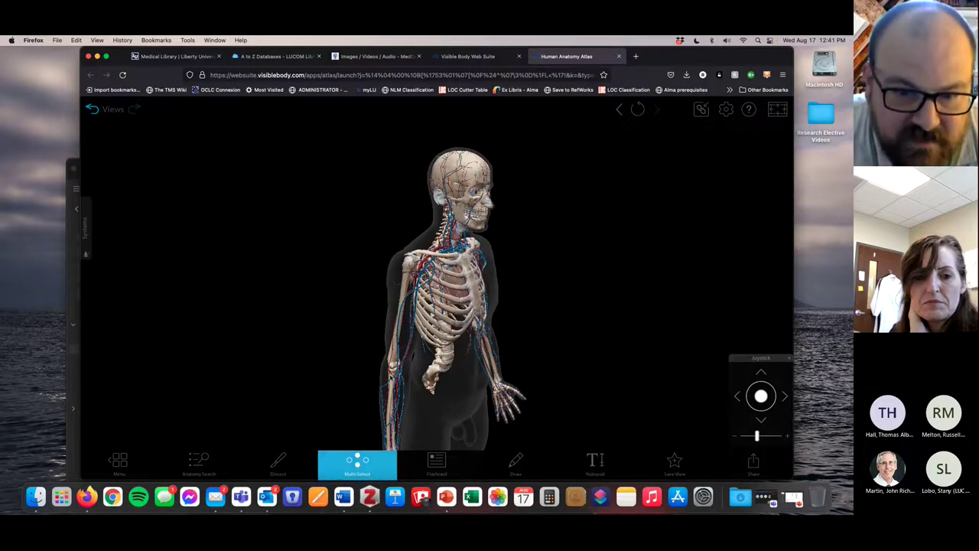
# Select the right radius, open its bone tissue cross-section model, and rotate it to the other face.
pyautogui.click(394, 376)
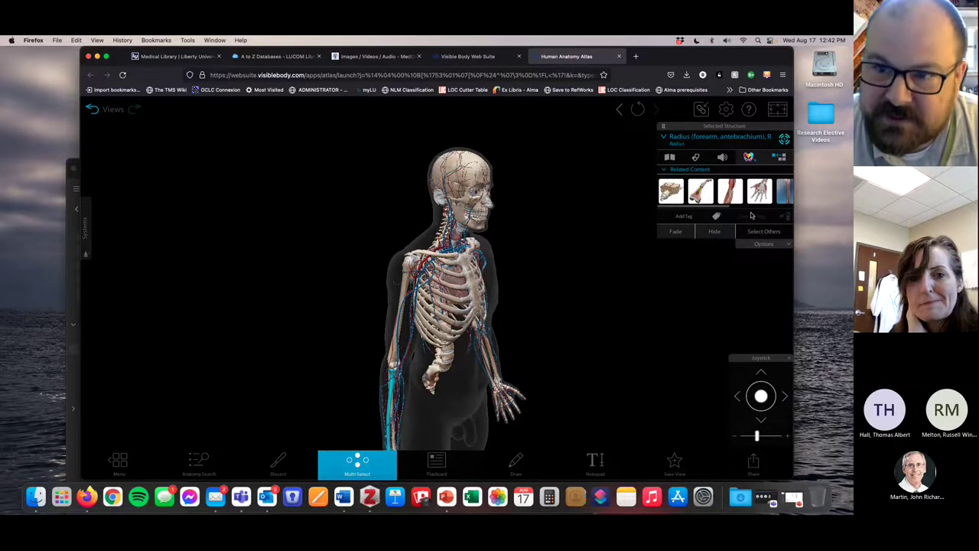
pyautogui.click(683, 197)
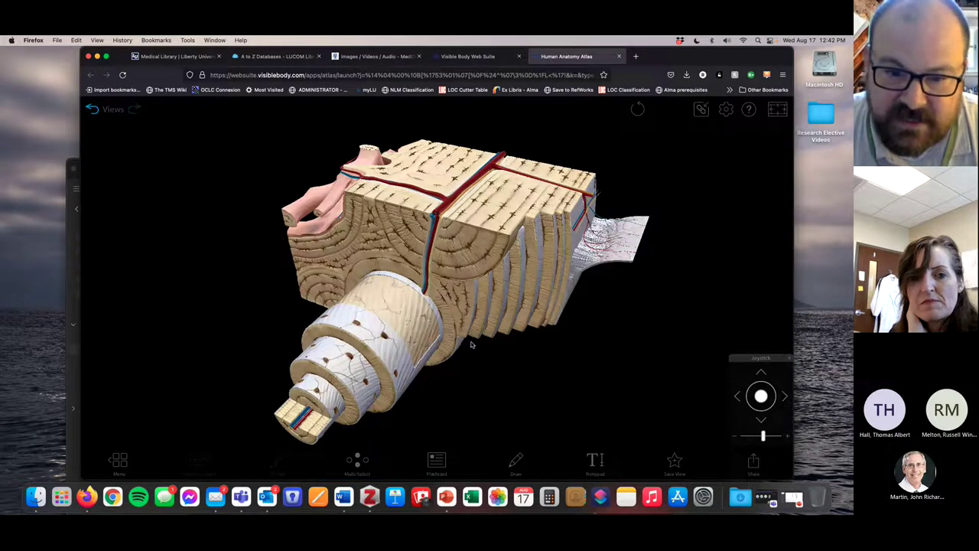
pyautogui.click(433, 462)
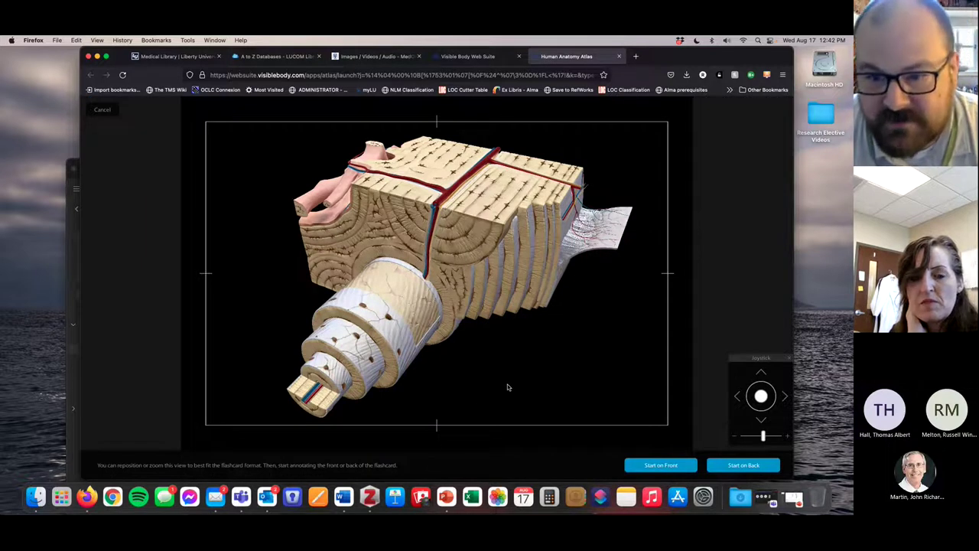
pyautogui.click(102, 110)
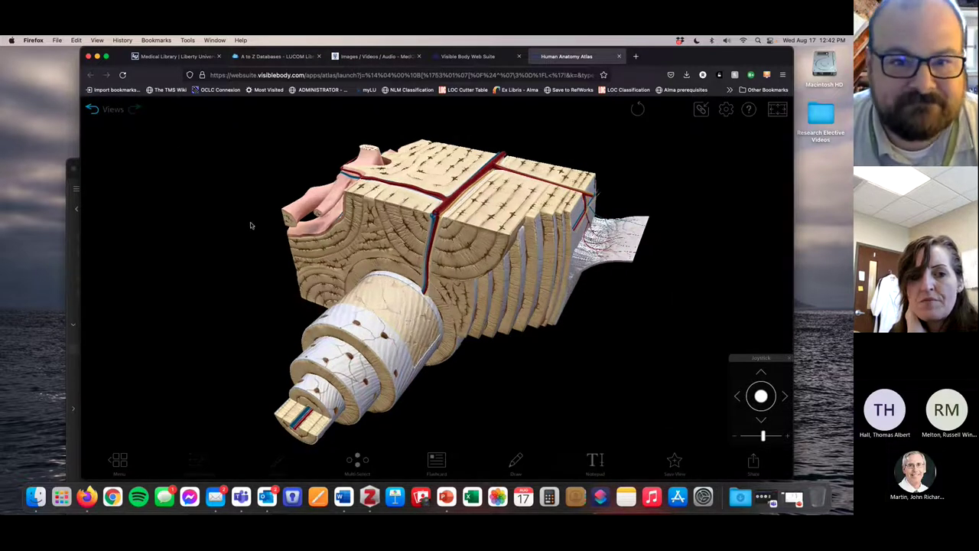
pyautogui.moveTo(520, 253); pyautogui.dragTo(400, 302)
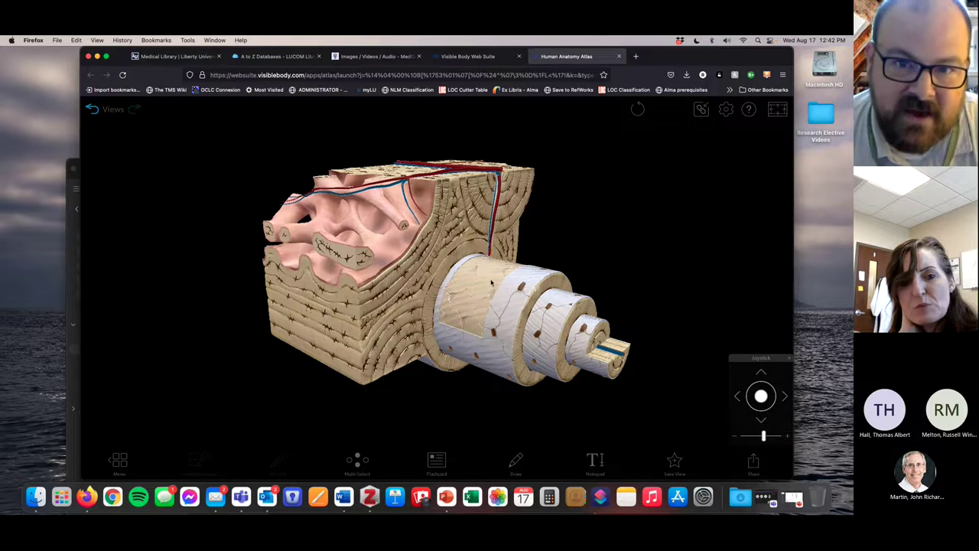
pyautogui.click(474, 58)
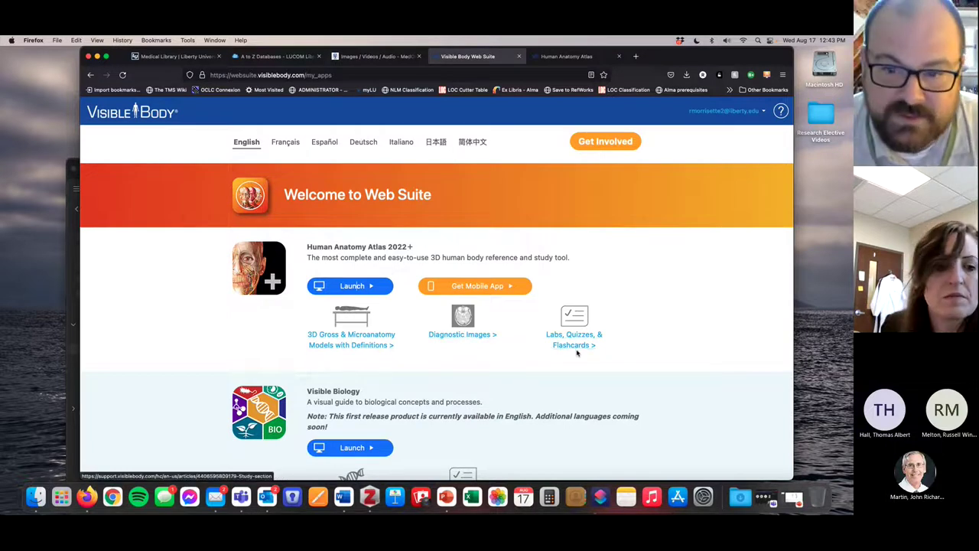
# Read the help articles on Diagnostic Images and on Labs, Quizzes, & Flashcards.
pyautogui.click(469, 335)
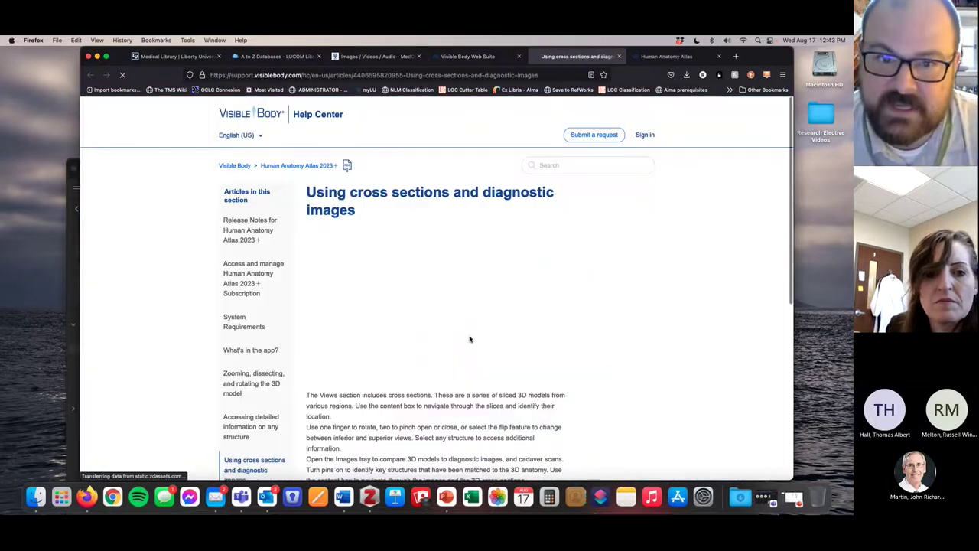
pyautogui.scroll(-5, 482, 340)
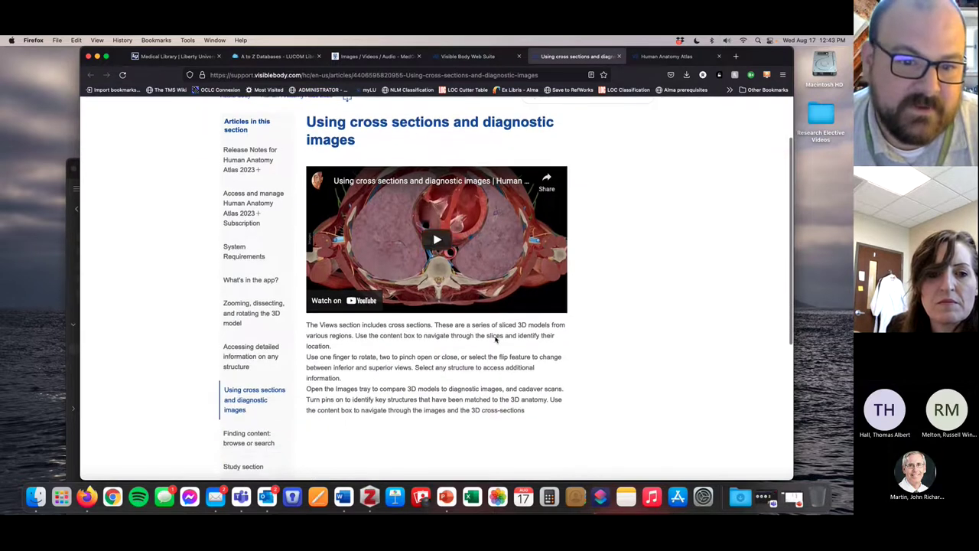
pyautogui.scroll(5, 495, 340)
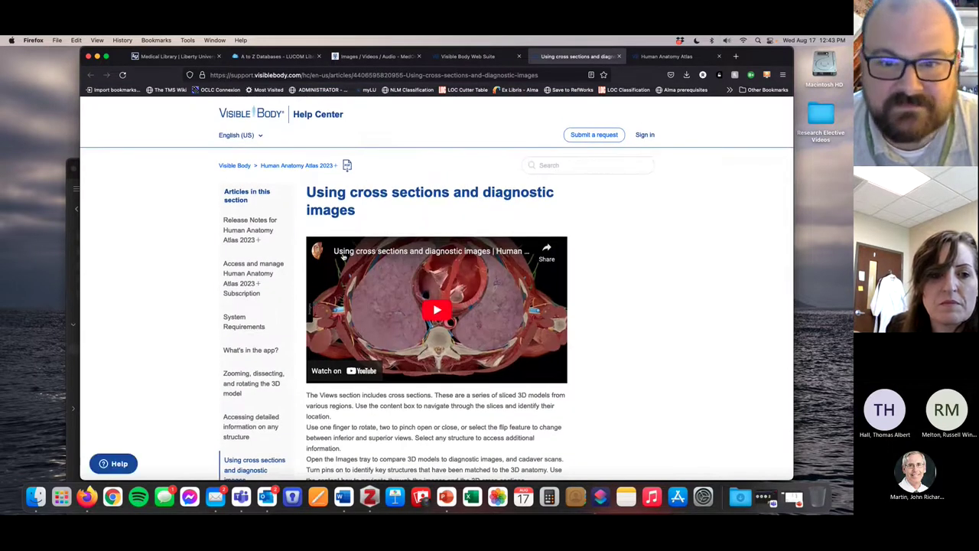
pyautogui.click(494, 61)
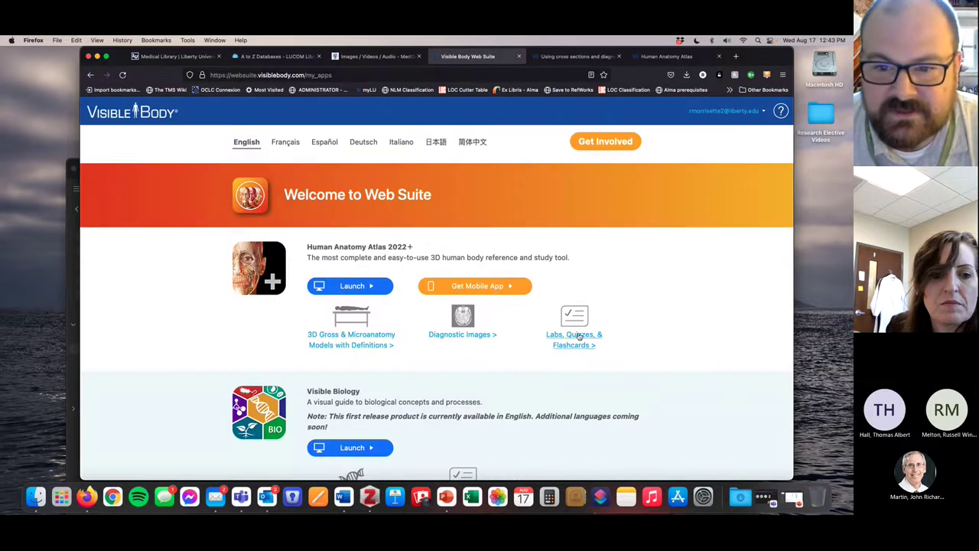
pyautogui.click(576, 333)
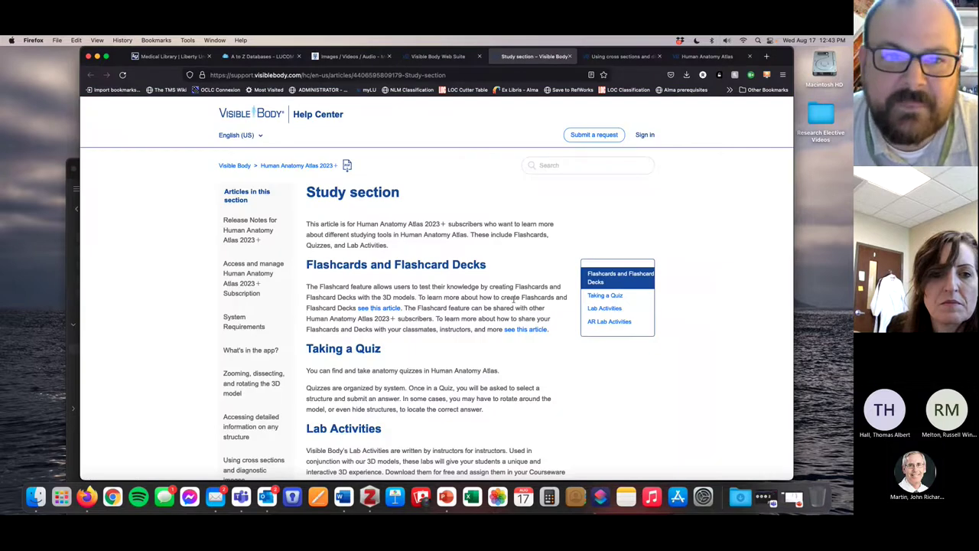
pyautogui.click(437, 57)
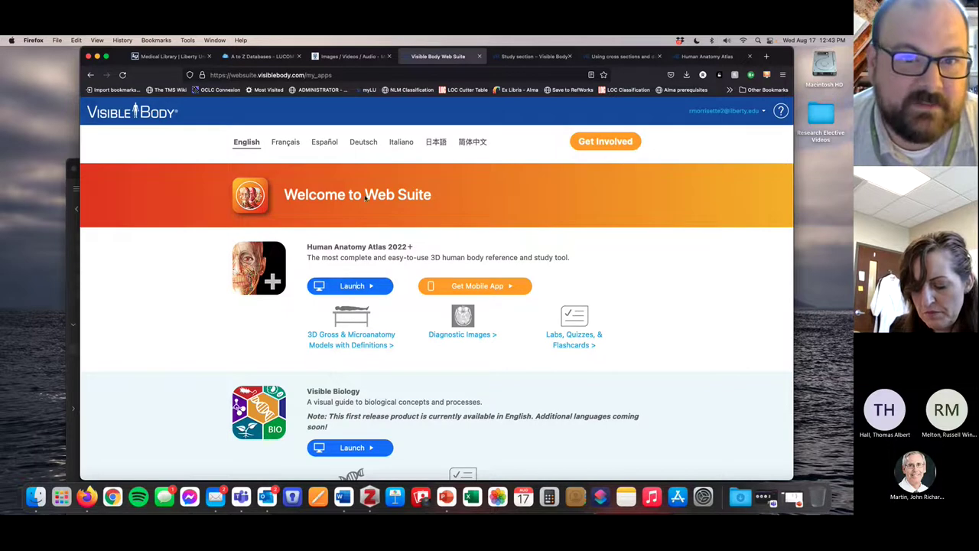
pyautogui.click(352, 57)
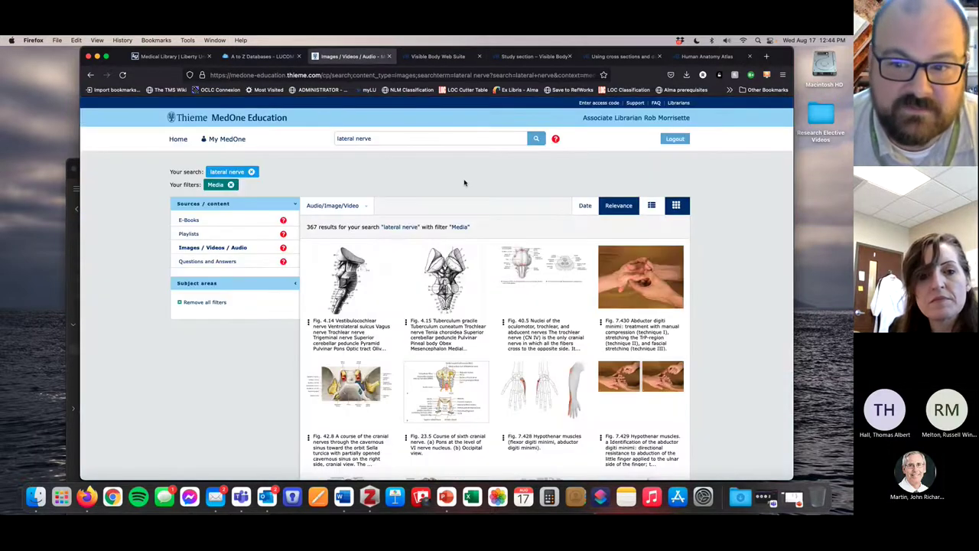